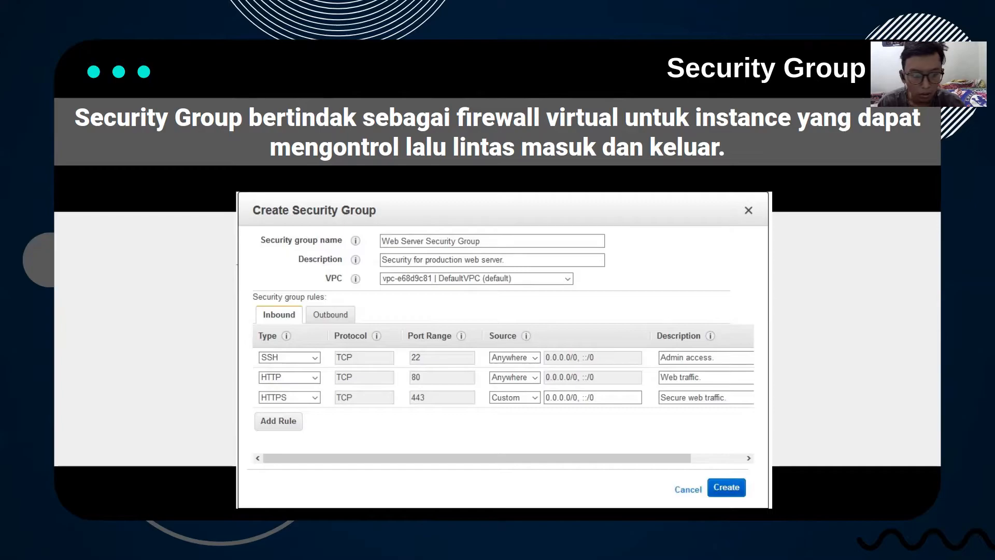
Step: Advance the slideshow past the Network ACL slide to the Praktikum slide and exit the presentation
key(Right)
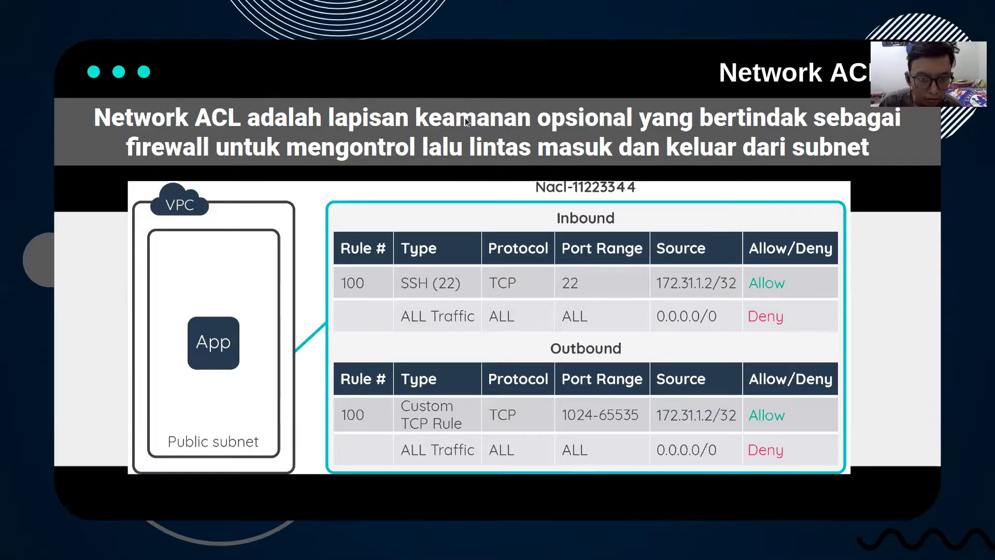
click(297, 102)
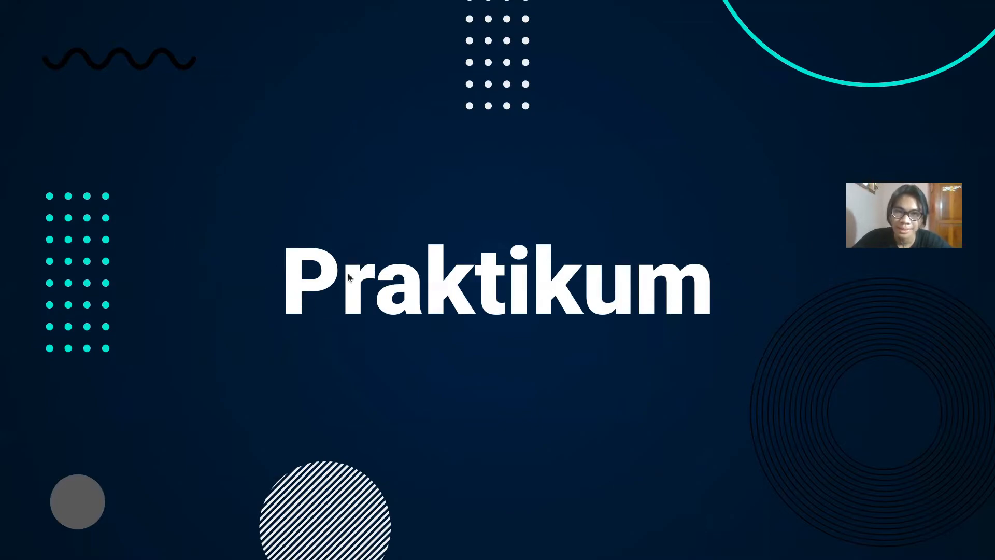
key(Escape)
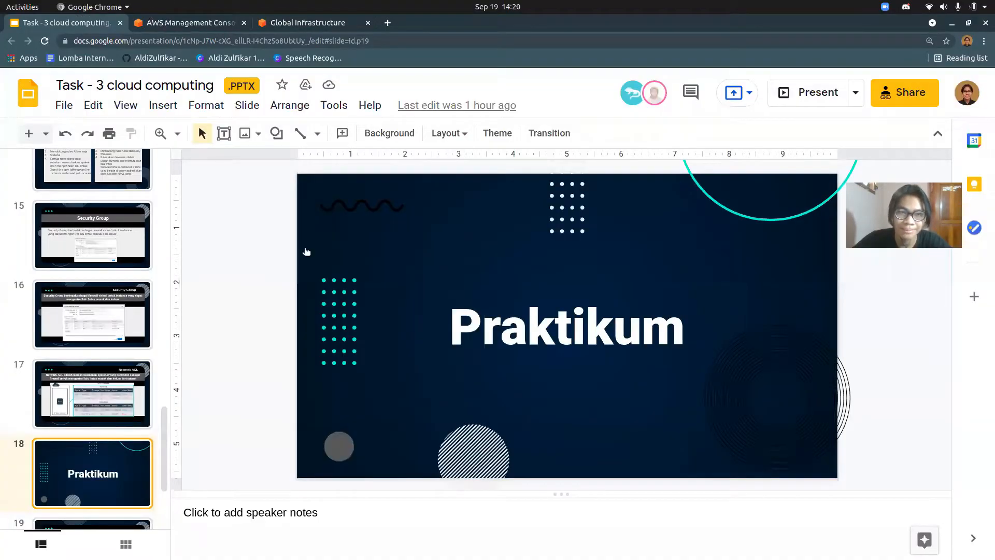
Step: Switch to the AWS Management Console, search for the VPC service and open its list of VPCs
key(ctrl+Tab)
click(313, 76)
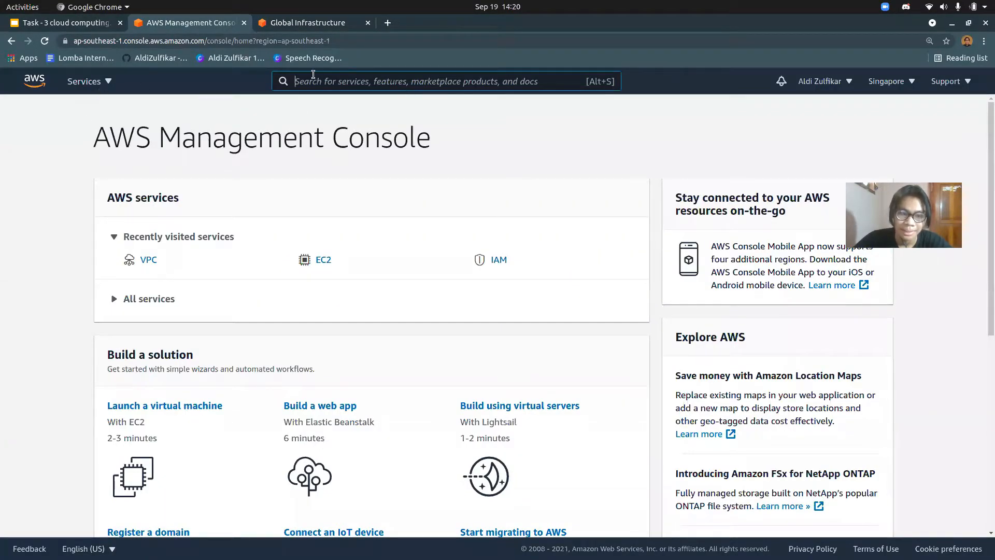
text(vpc)
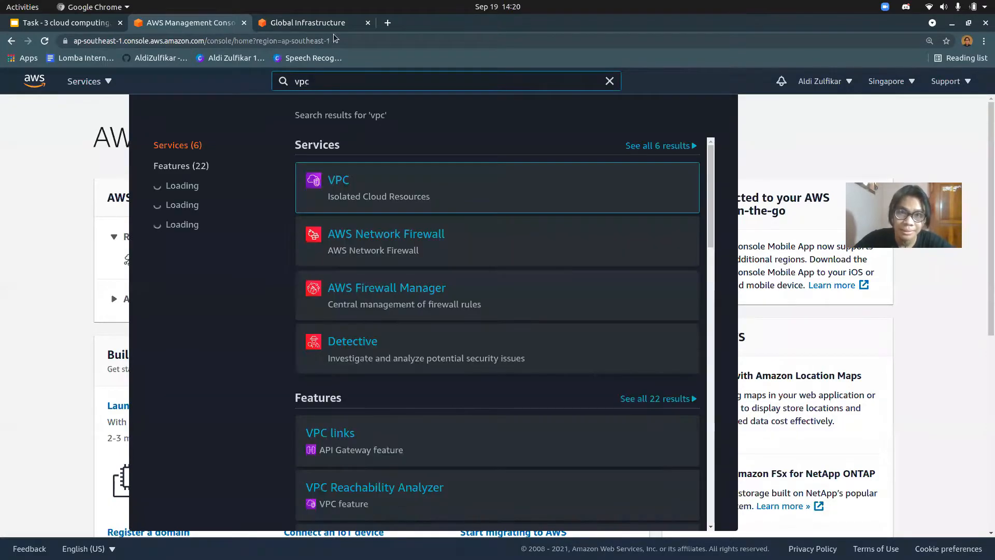
click(341, 179)
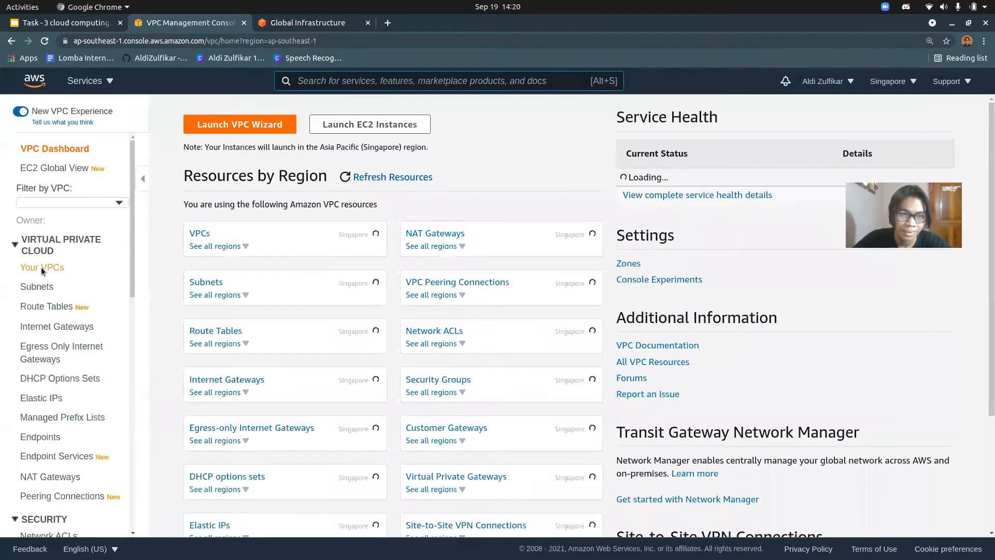
click(42, 266)
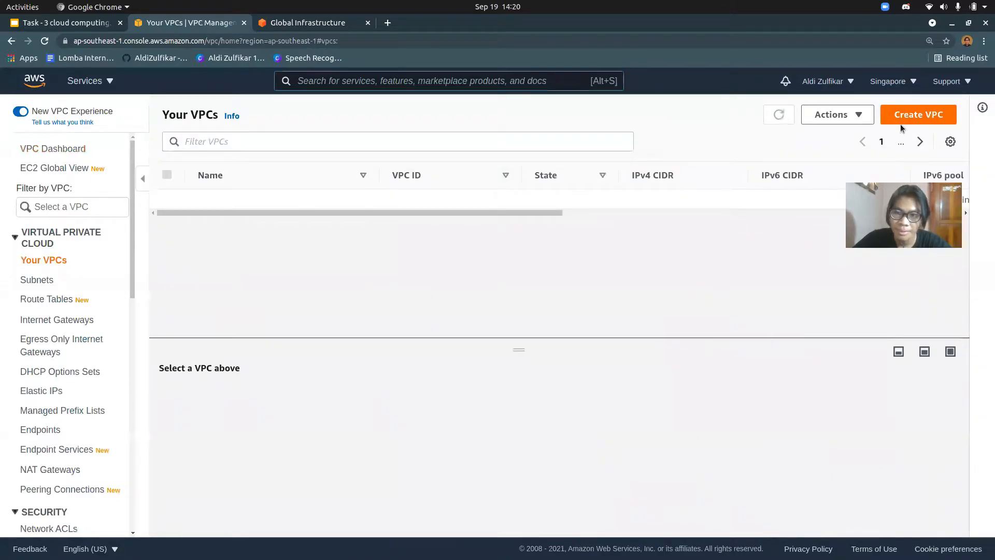
Step: Start creating a new VPC and set its name tag to vpc-kel3
click(918, 114)
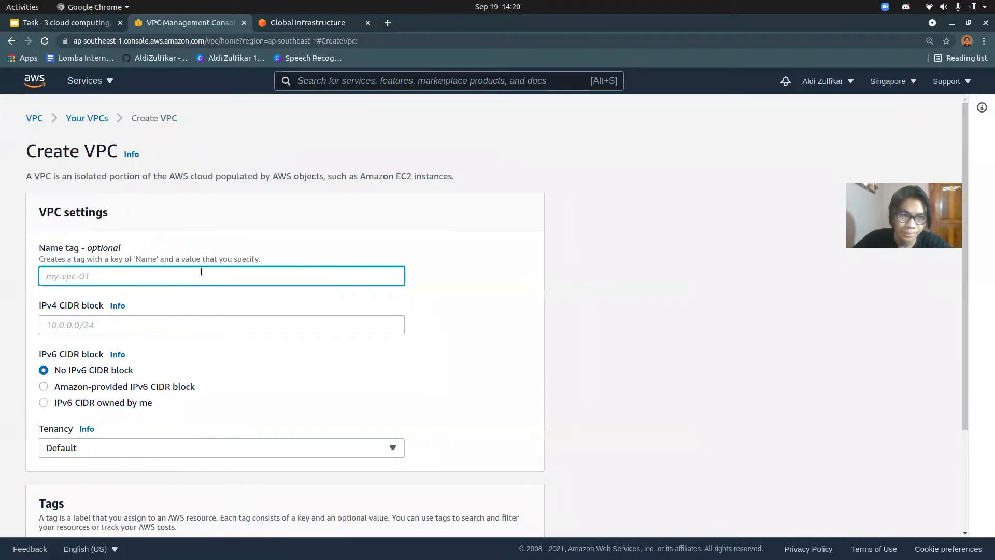
text(kel)
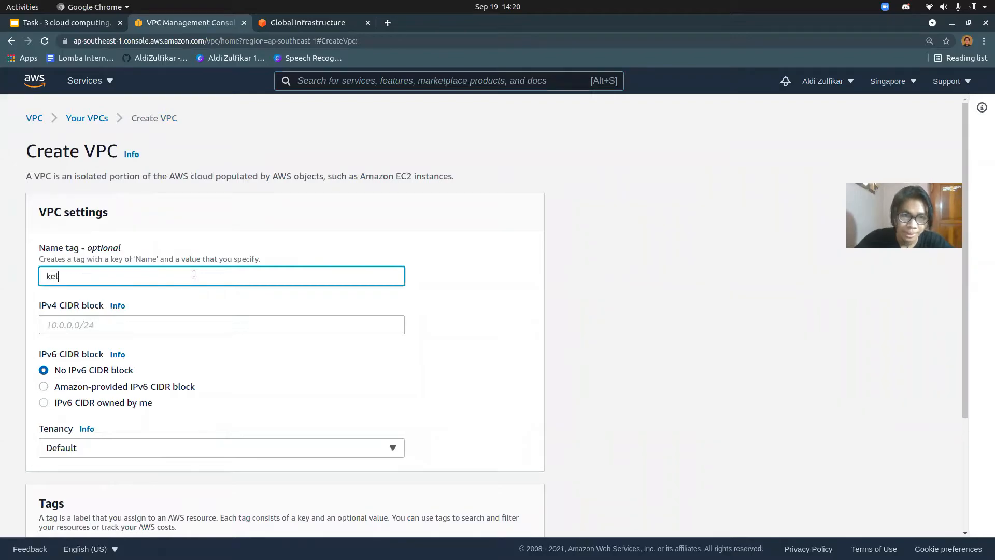
text(ompo)
key(BackSpace)
key(BackSpace)
key(BackSpace)
key(BackSpace)
key(BackSpace)
key(BackSpace)
key(BackSpace)
text(vpc-)
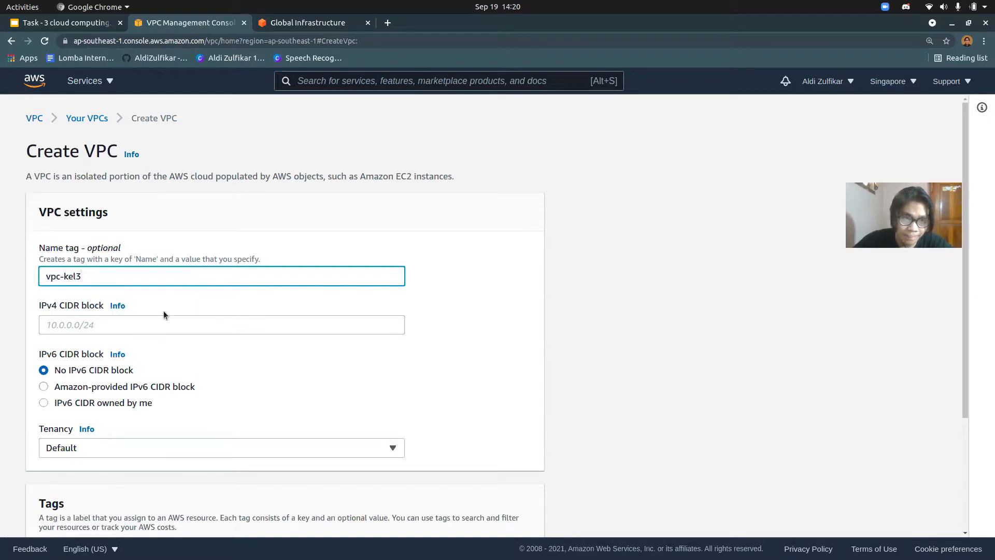
Step: Set the IPv4 CIDR block to 20.0.0.0/16, create the VPC and review its details
click(160, 330)
text(20.0.0.0/16)
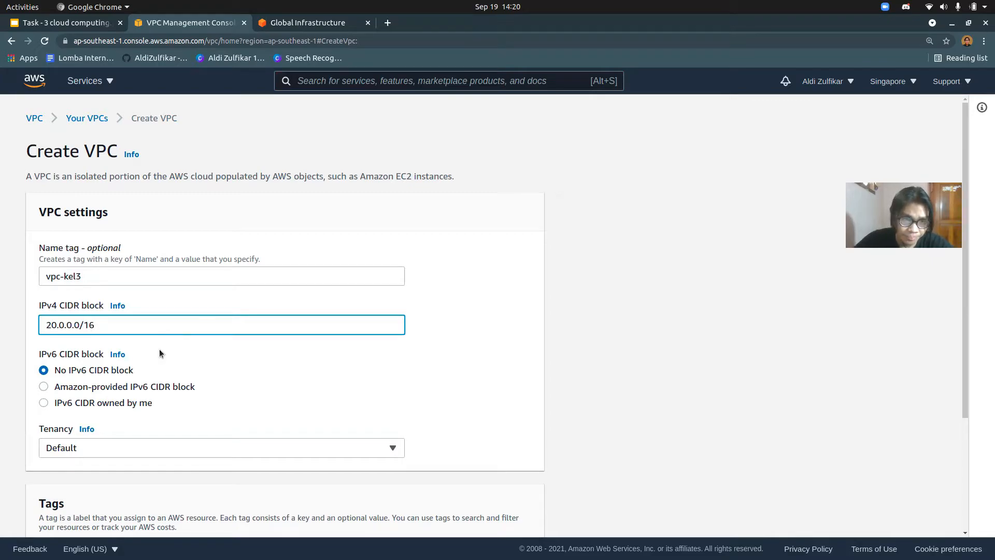
scroll(160, 349, down, 3)
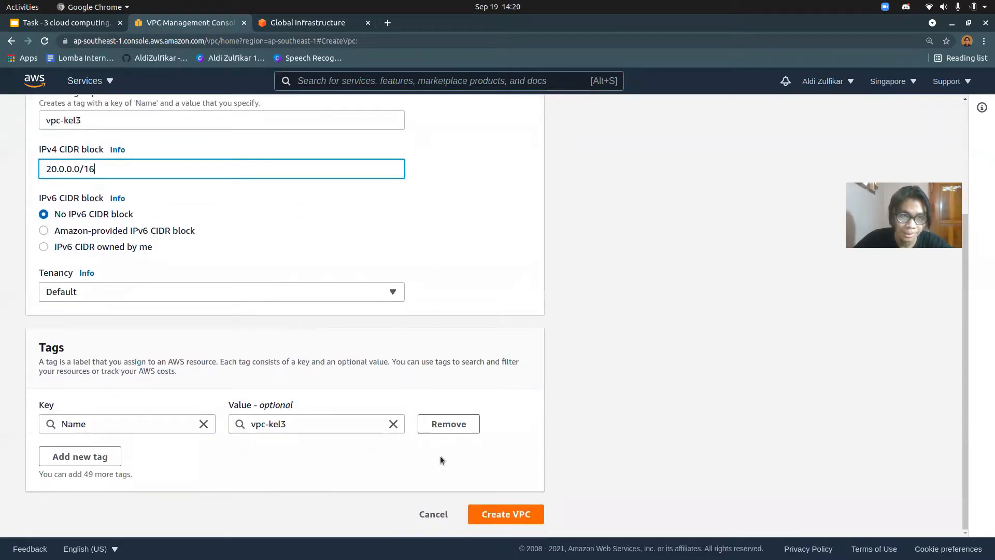
click(498, 514)
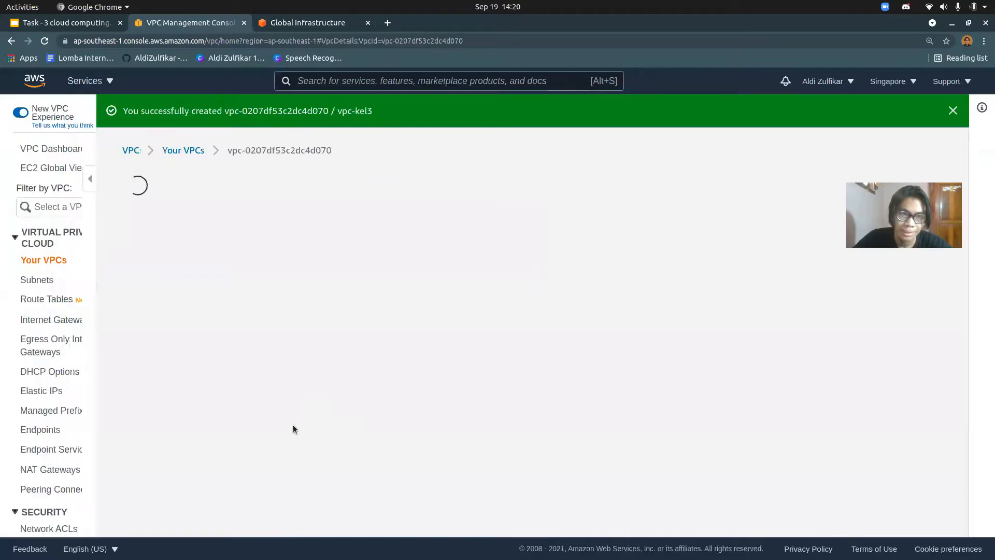
scroll(444, 389, down, 3)
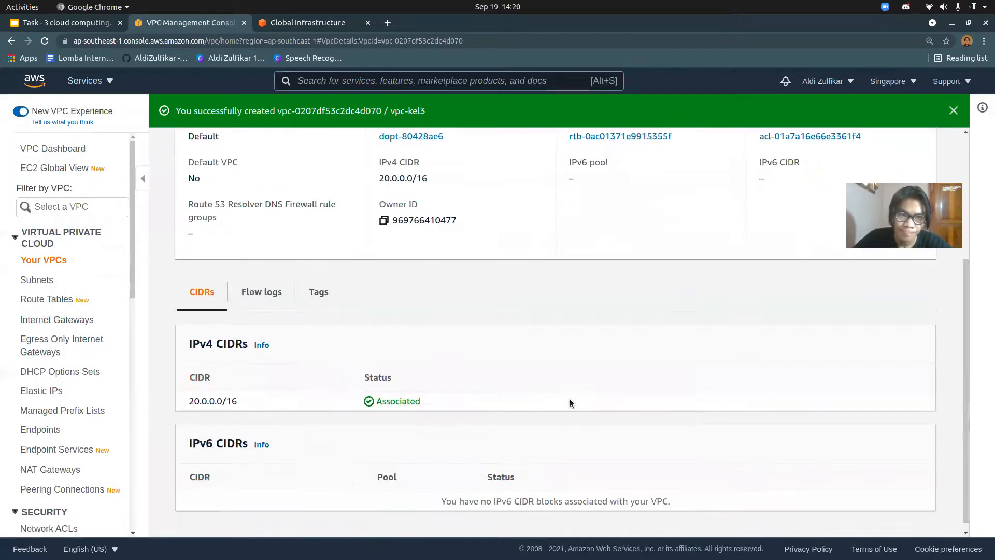
scroll(750, 403, up, 4)
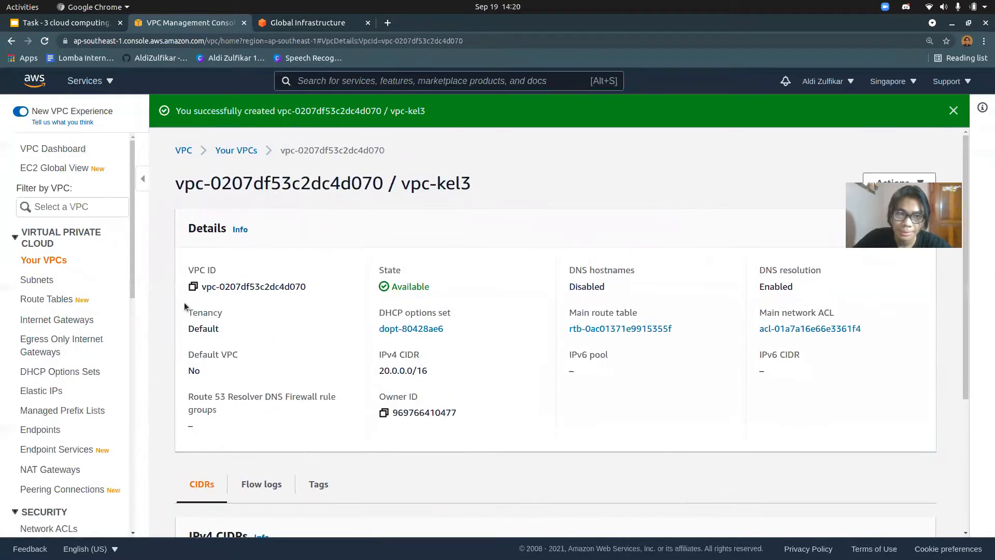
Step: Start creating a subnet in the vpc-kel3 VPC and name it subnet-kel3
click(42, 282)
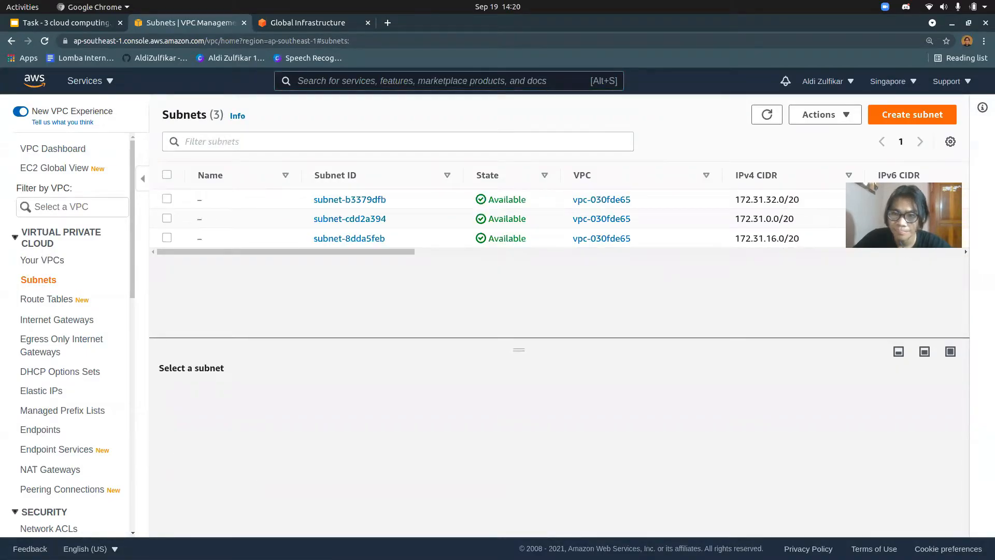
click(912, 114)
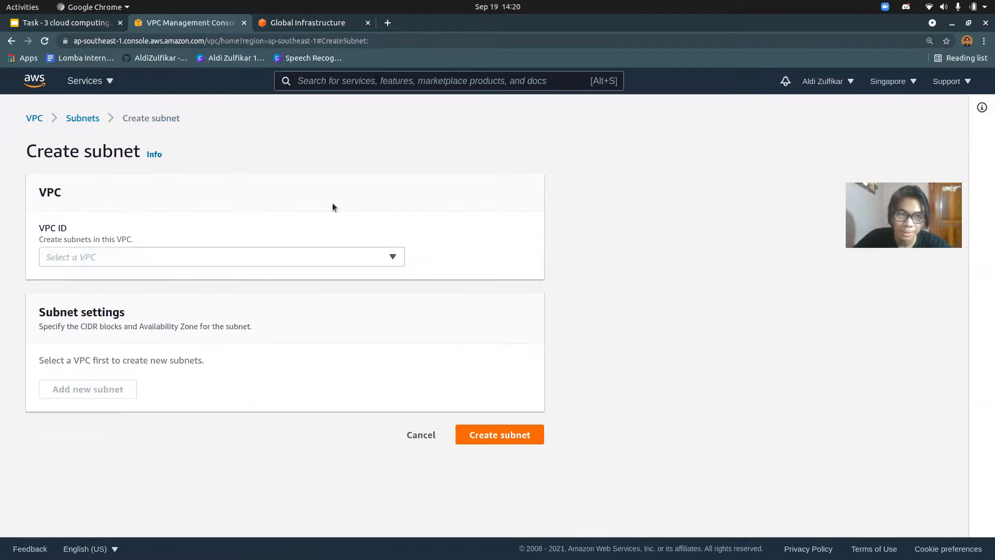
click(94, 260)
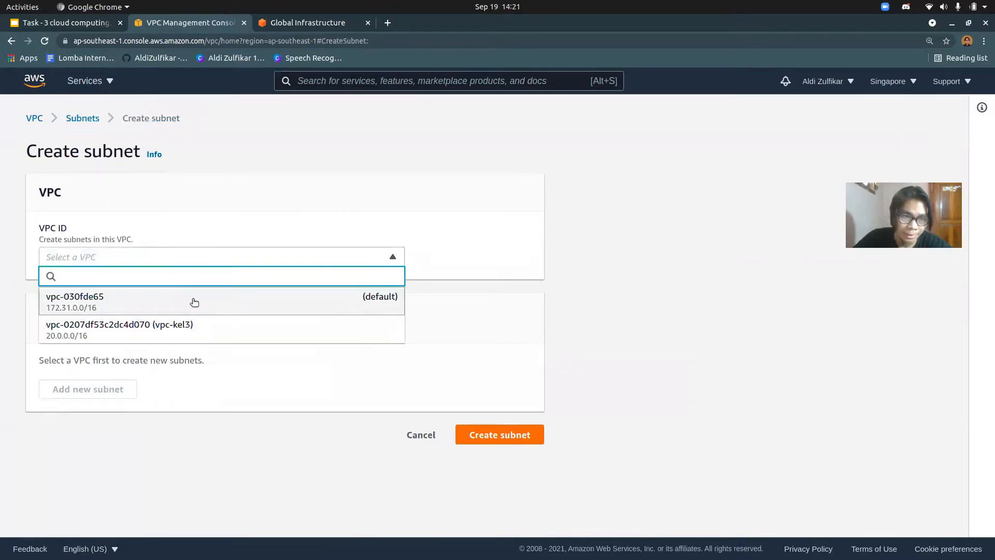
click(167, 334)
scroll(155, 383, down, 3)
click(113, 396)
scroll(333, 313, down, 3)
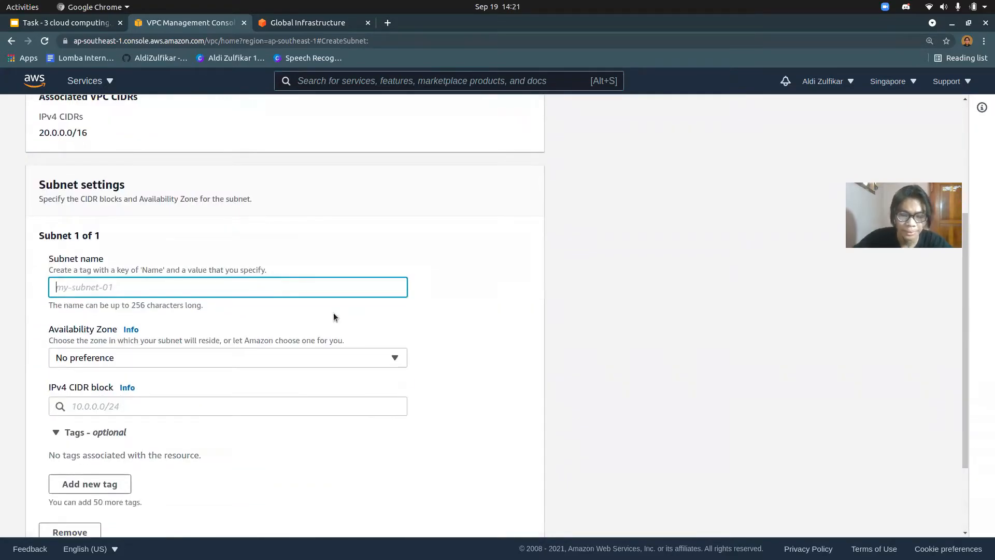
text(subnet)
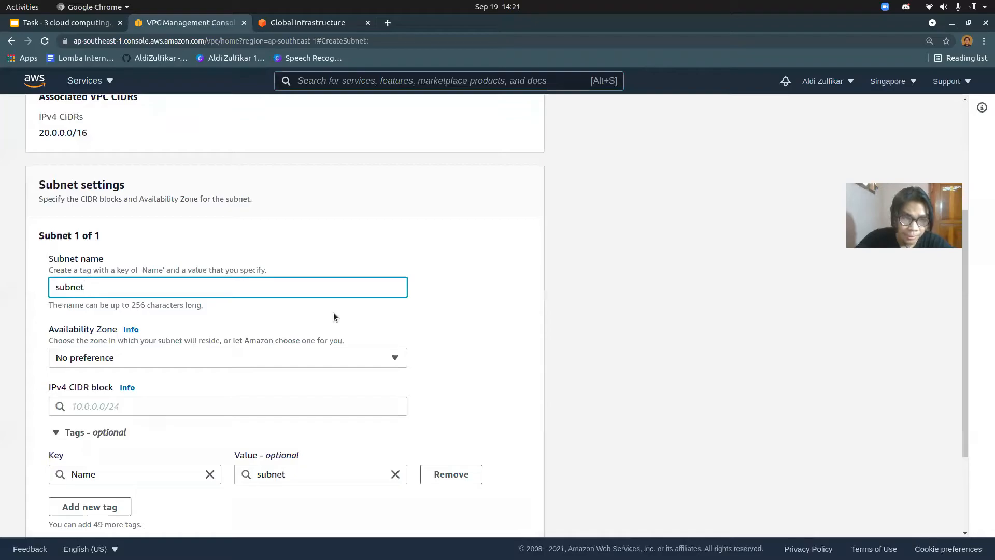
text(-kel3)
Step: Set the subnet's IPv4 CIDR block to 20.0.1.0/24 and create the subnet
scroll(197, 328, down, 3)
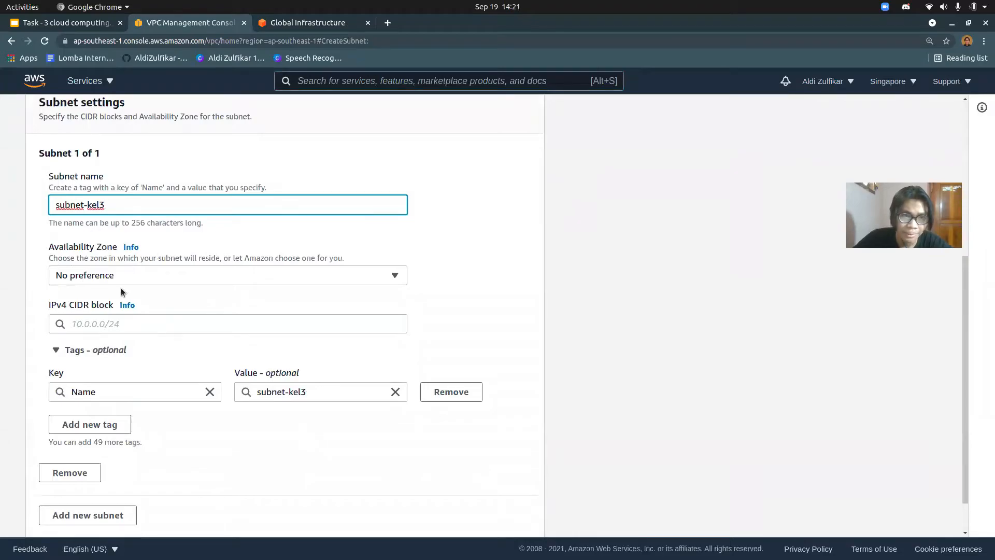
click(104, 325)
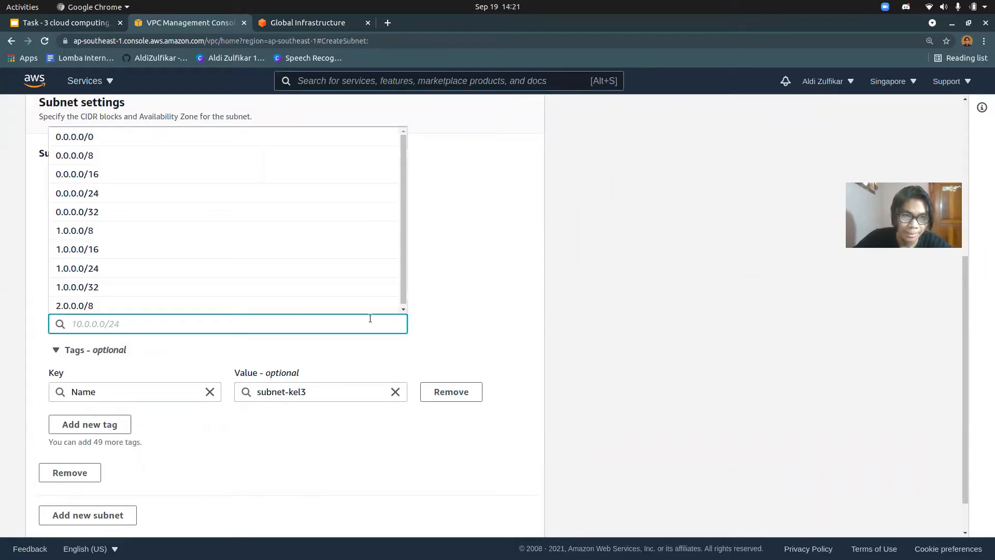
text(20.0.1)
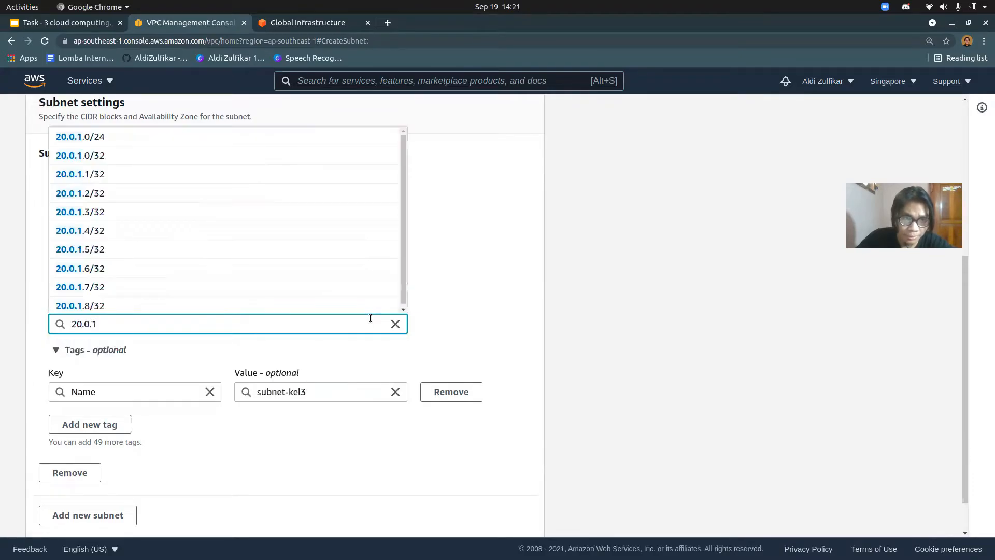
text(.0)
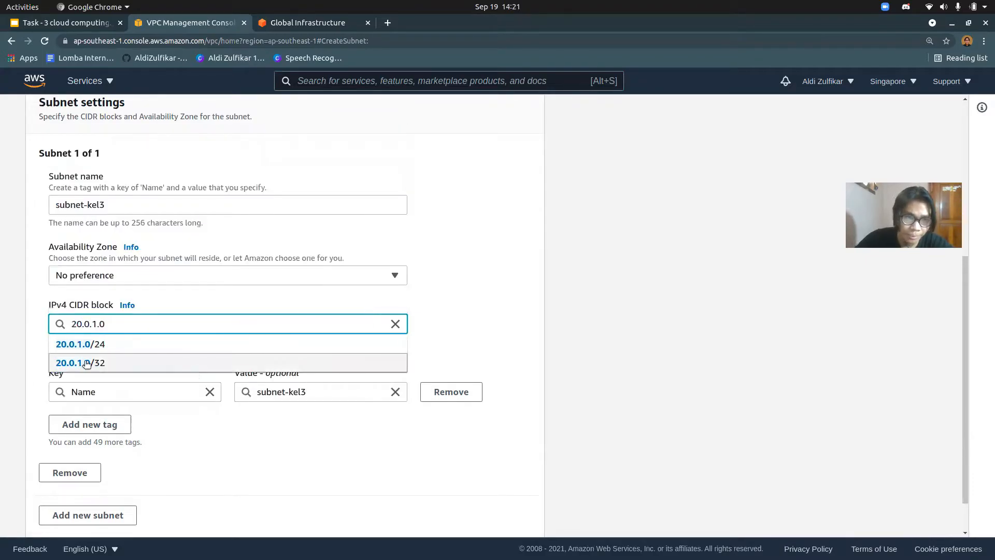
click(60, 345)
scroll(475, 357, down, 2)
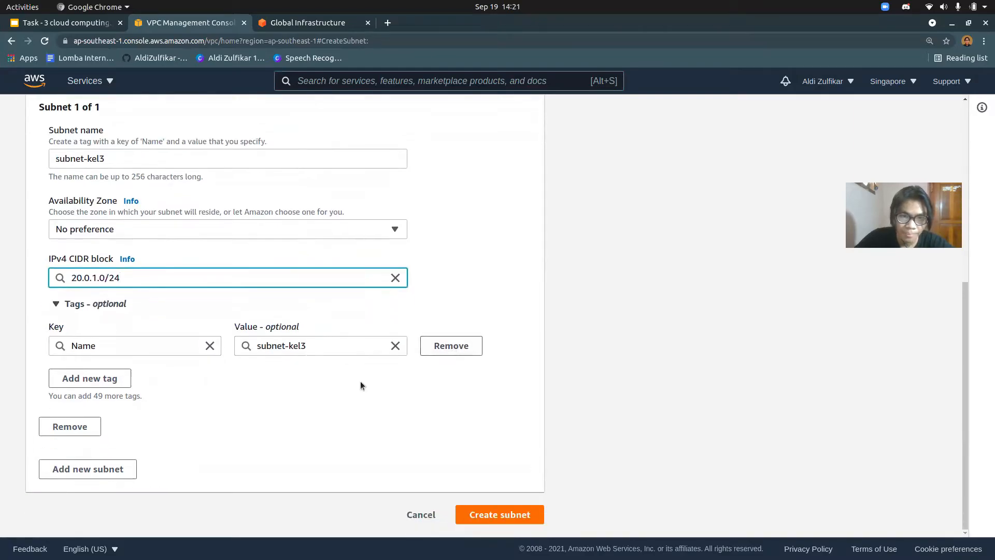
click(502, 514)
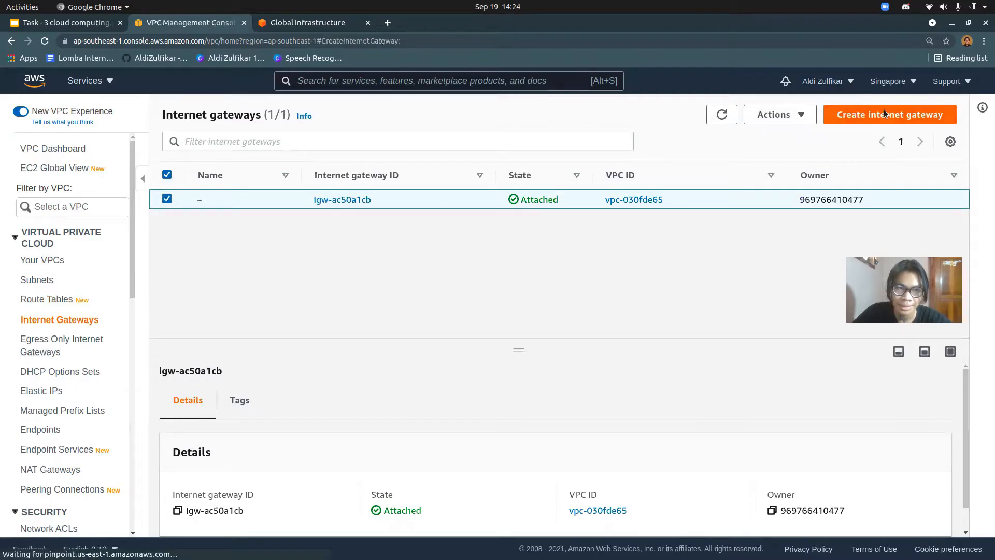
Step: Create a new internet gateway with the name tag igw-kel3
click(884, 114)
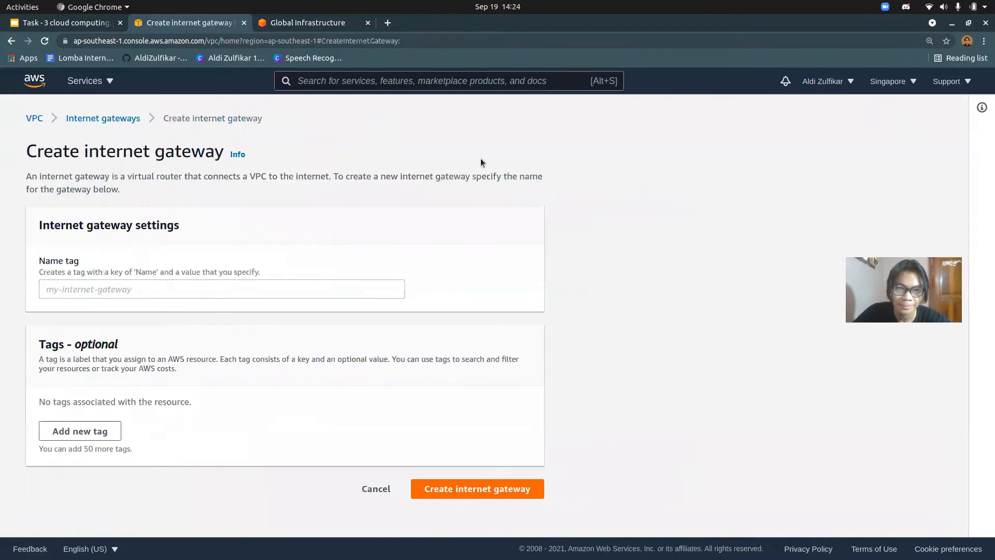
click(96, 288)
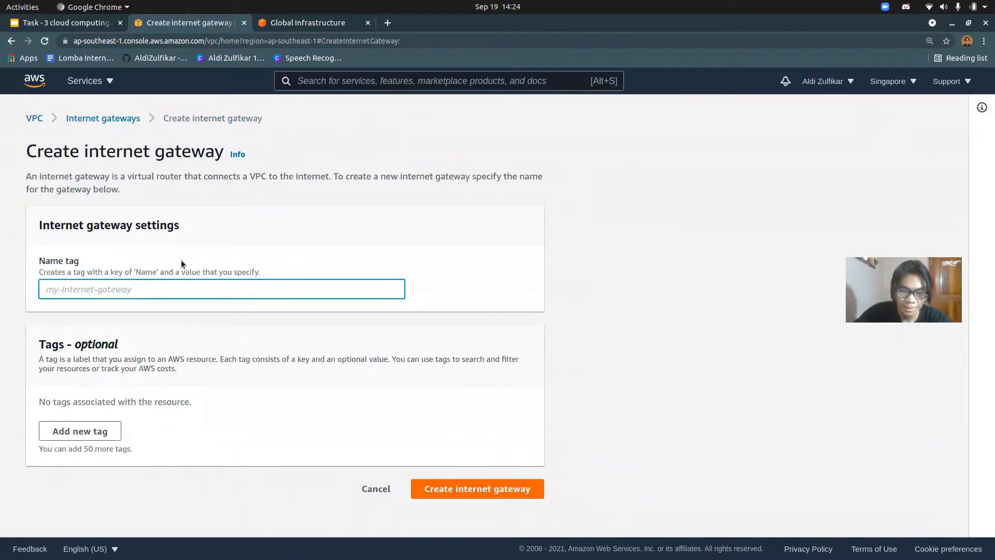
text(igw-kel3)
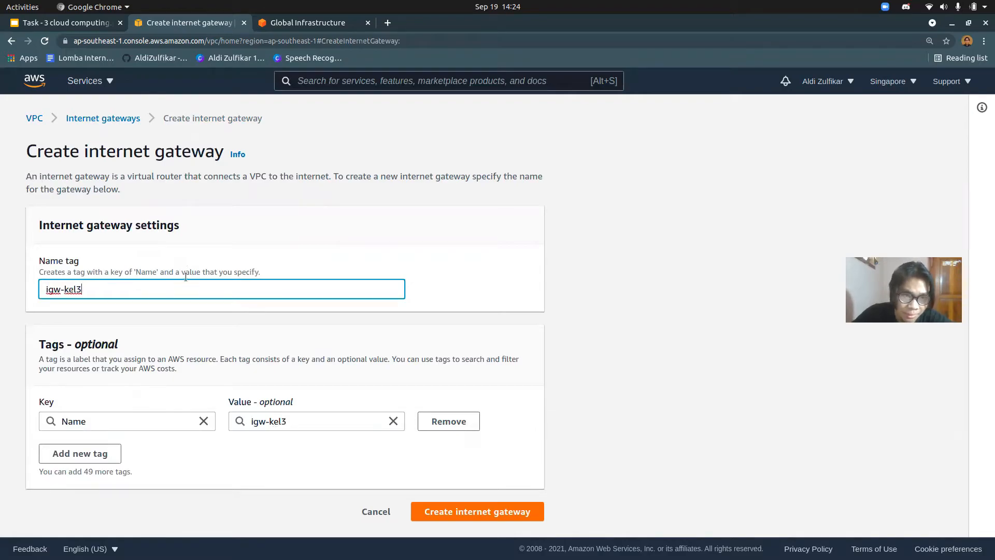
click(479, 514)
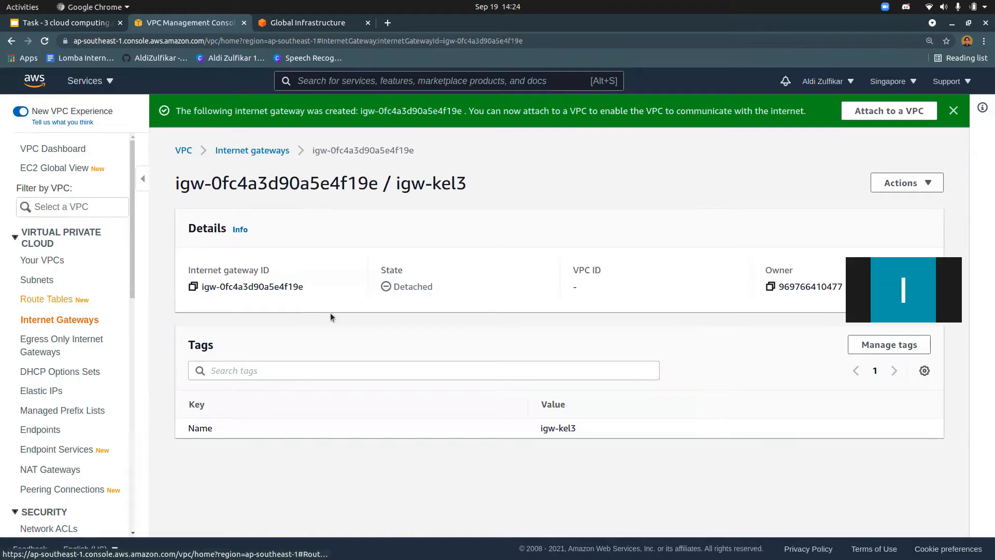
Step: Attach the igw-kel3 internet gateway to the vpc-kel3 VPC
click(875, 112)
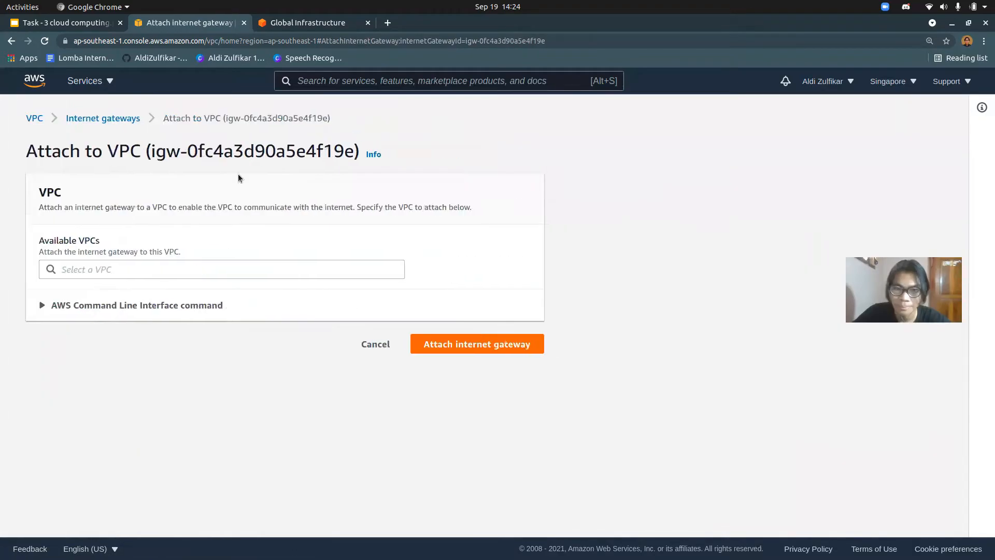
click(113, 271)
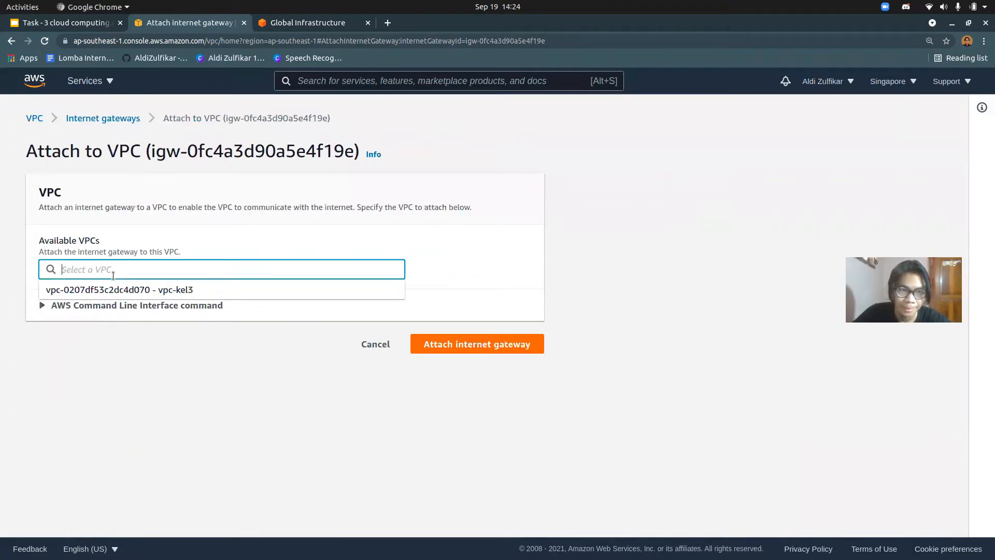
click(231, 289)
click(483, 352)
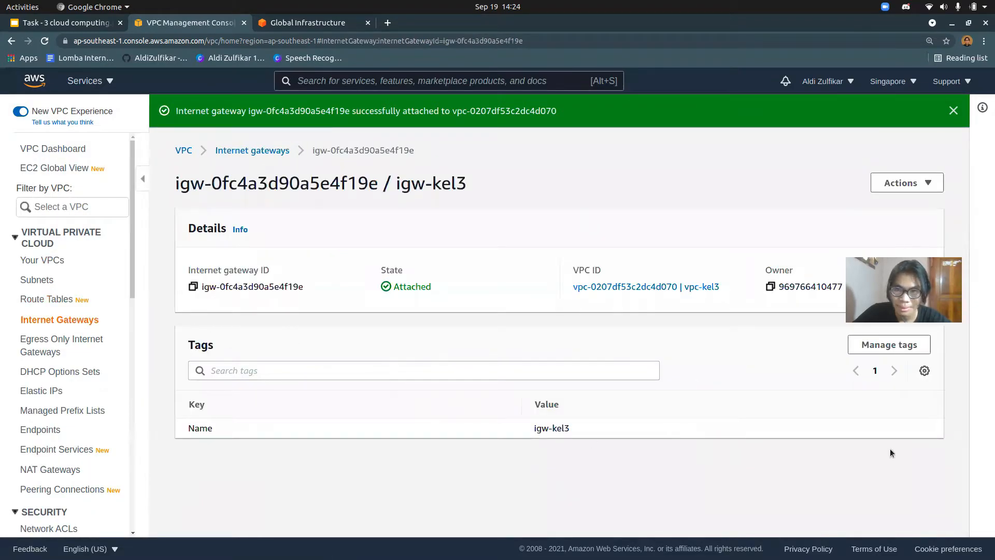
Step: Edit the subnet associations of the vpc-kel3 route table and save them with subnet-kel3 selected
click(62, 305)
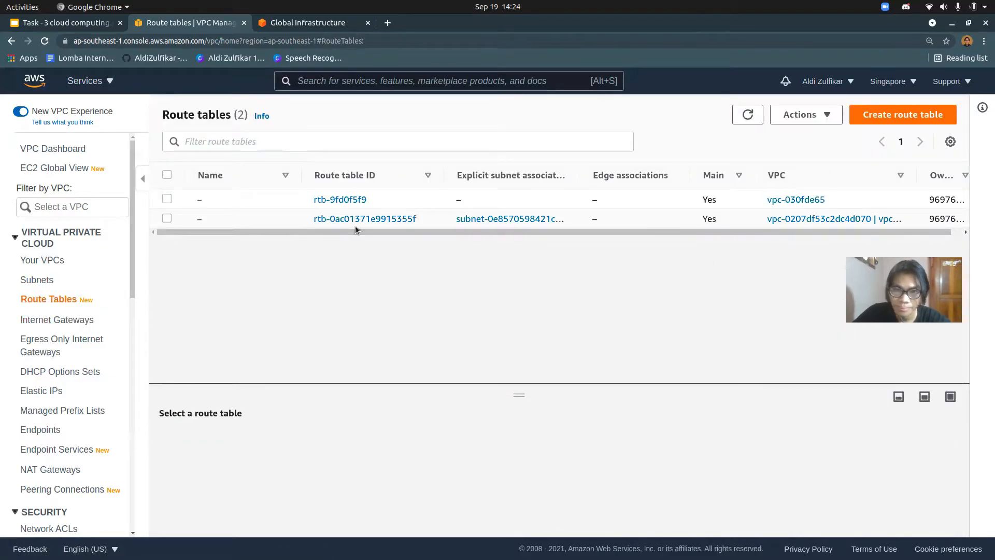
click(164, 220)
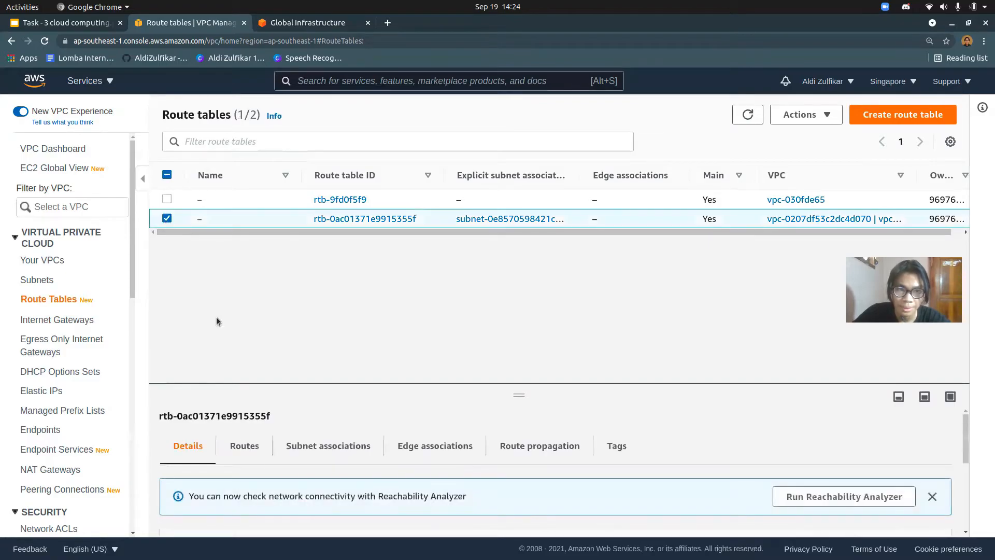
click(337, 442)
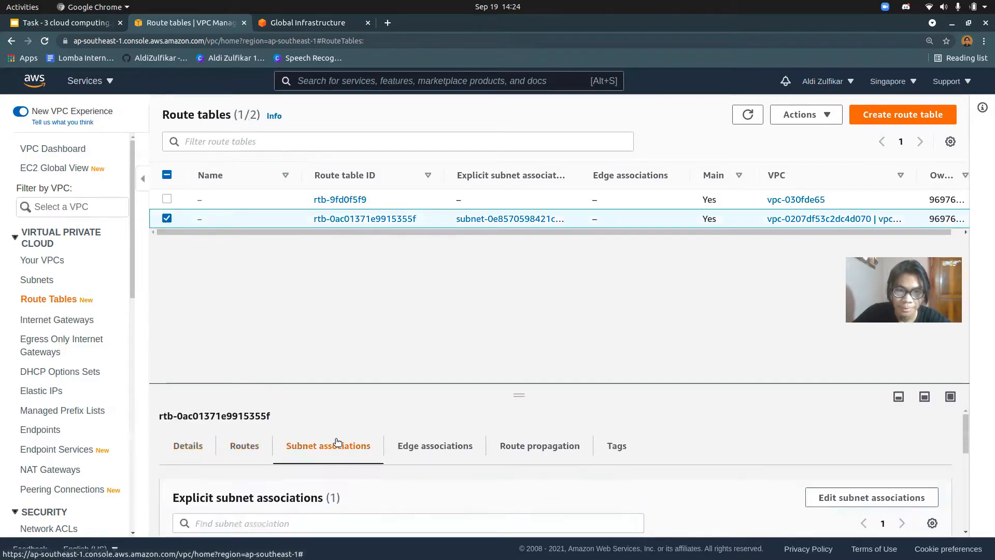
scroll(738, 473, down, 1)
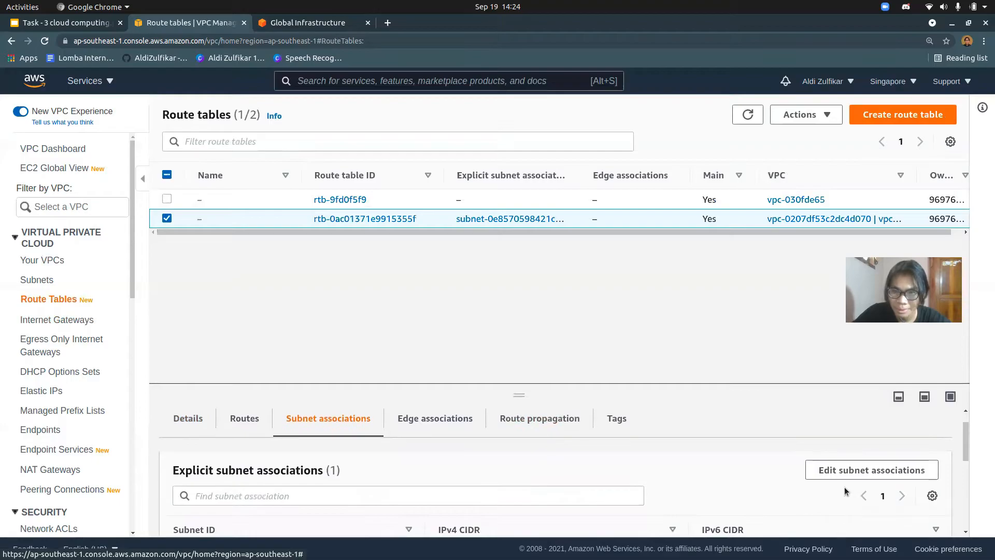
click(869, 469)
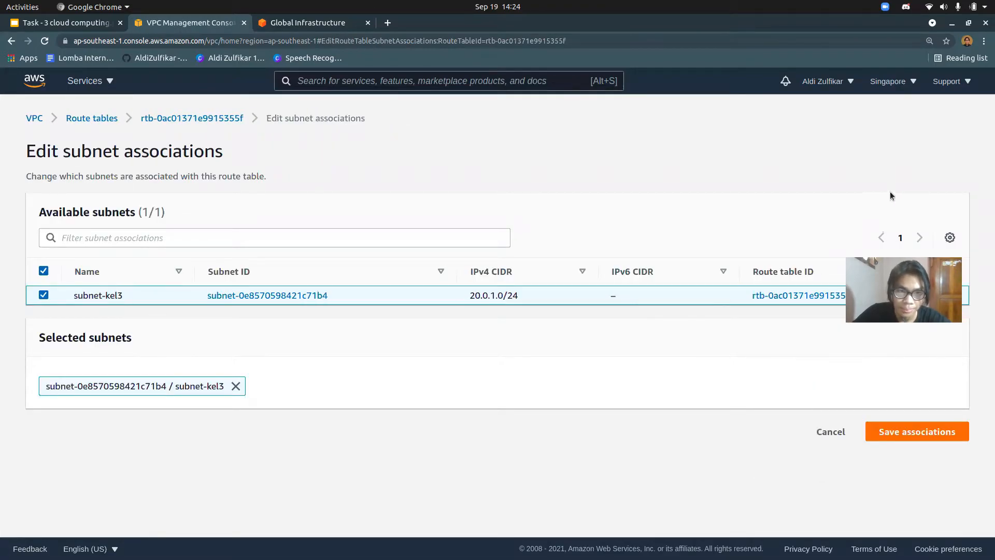
click(44, 295)
click(44, 295)
click(912, 431)
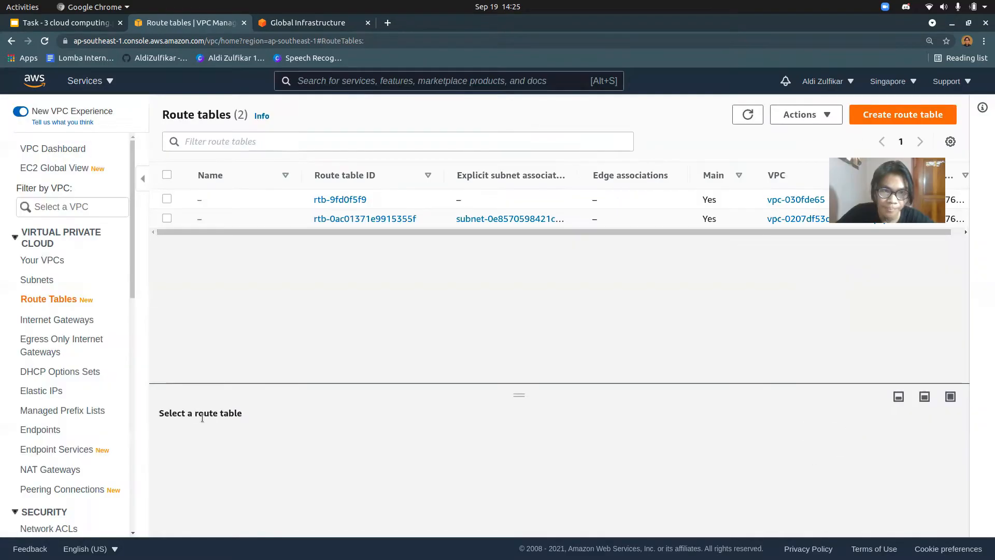
Step: Add a new route with destination 0.0.0.0/0 to the vpc-kel3 route table
click(167, 218)
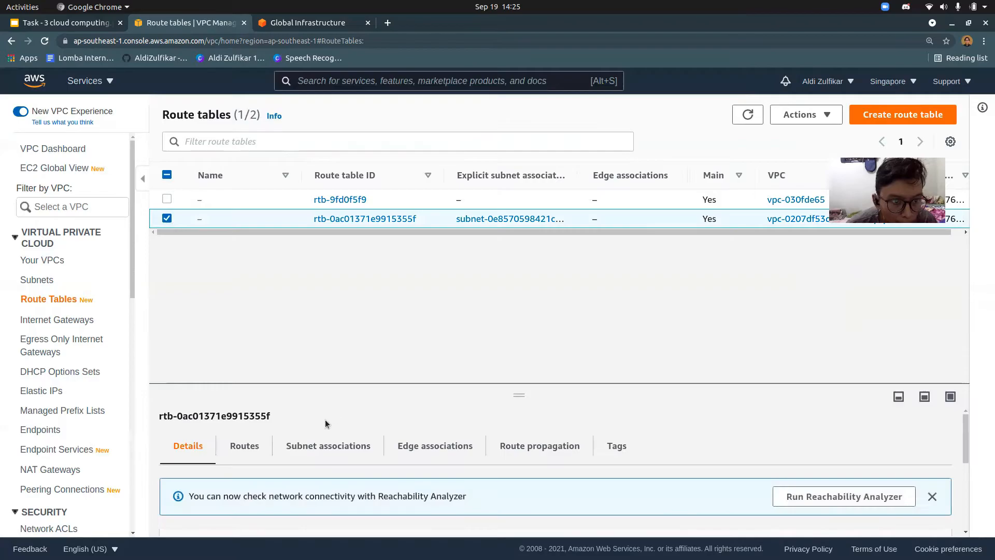
scroll(321, 430, down, 1)
scroll(254, 430, up, 1)
click(244, 445)
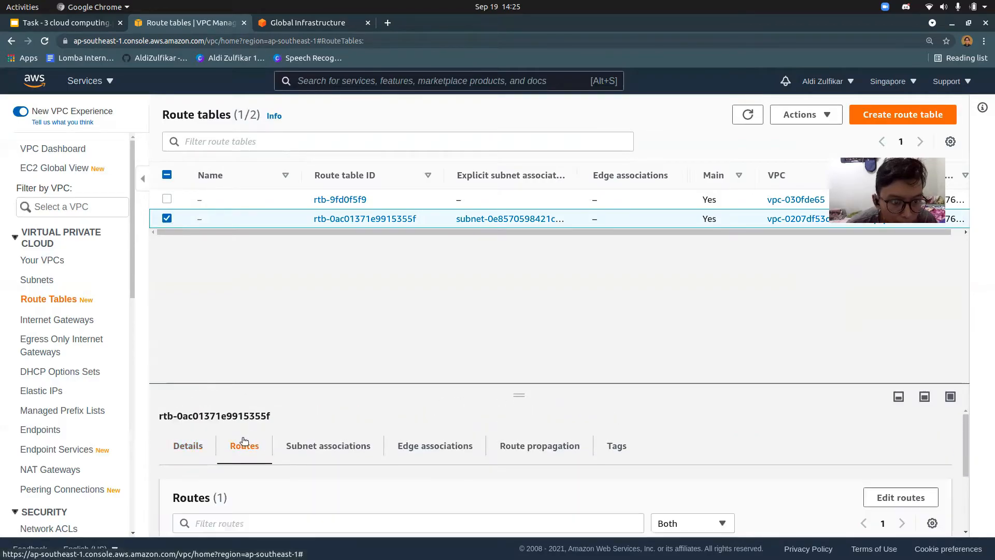
scroll(306, 466, down, 2)
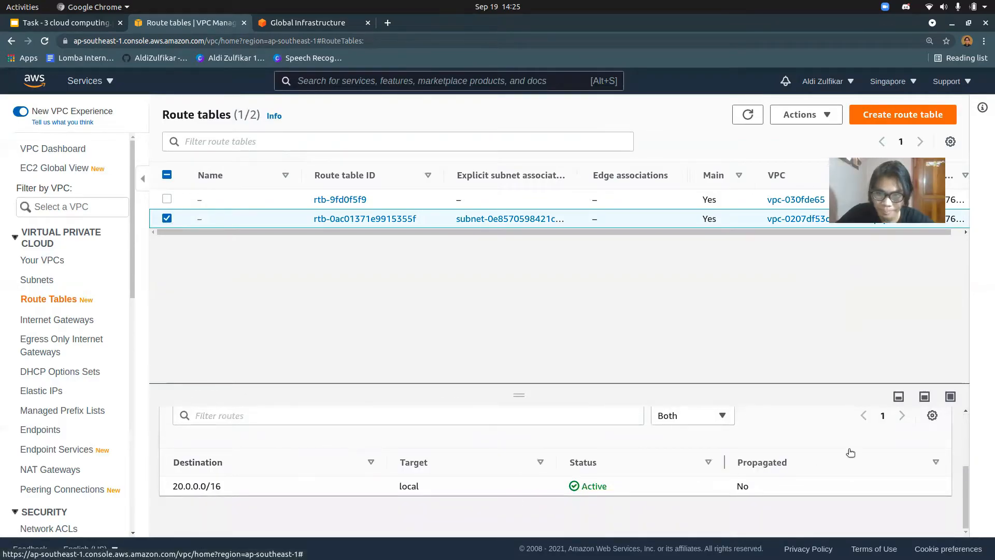
scroll(850, 452, up, 2)
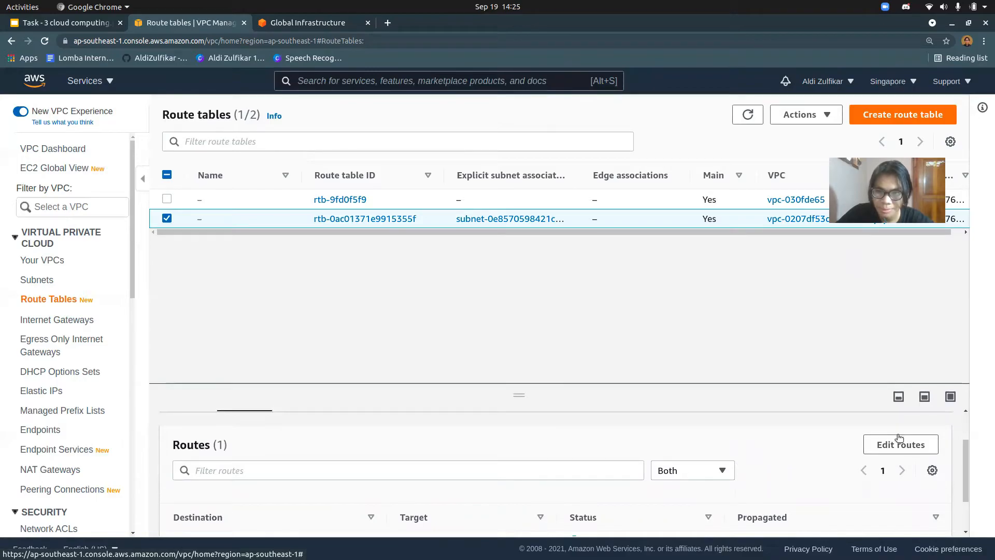
click(901, 441)
click(85, 273)
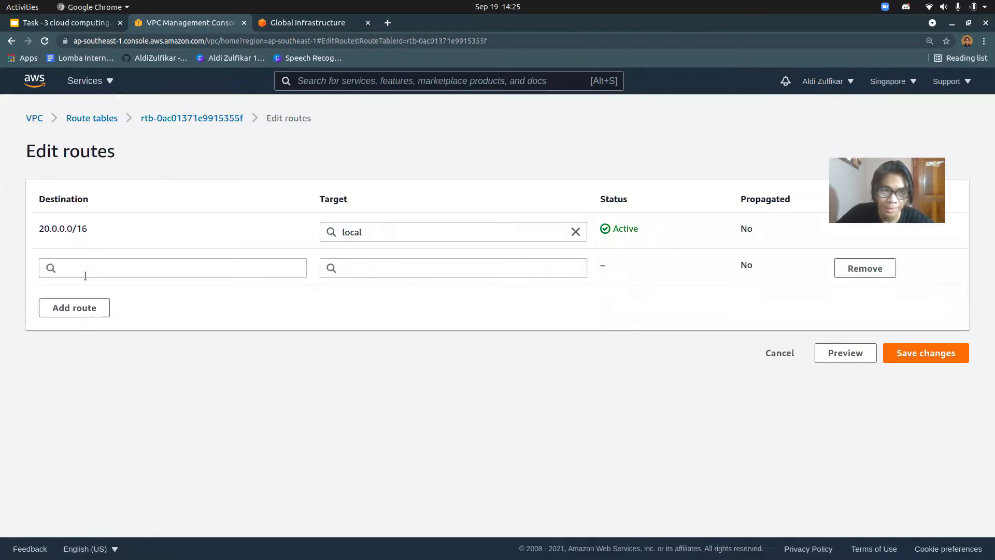
click(155, 271)
click(149, 289)
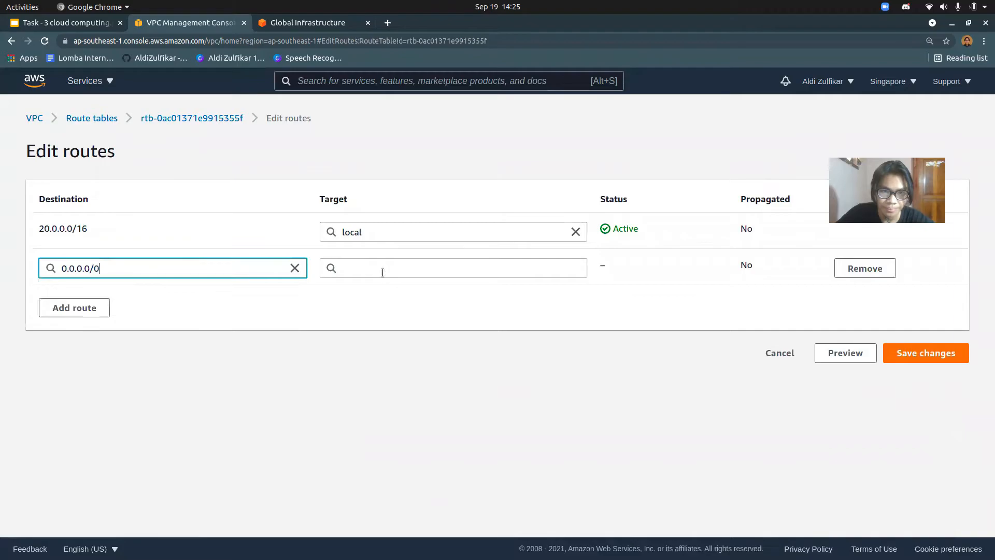
Step: Set the new route's target to the igw-kel3 internet gateway and save the route changes
click(382, 272)
click(402, 351)
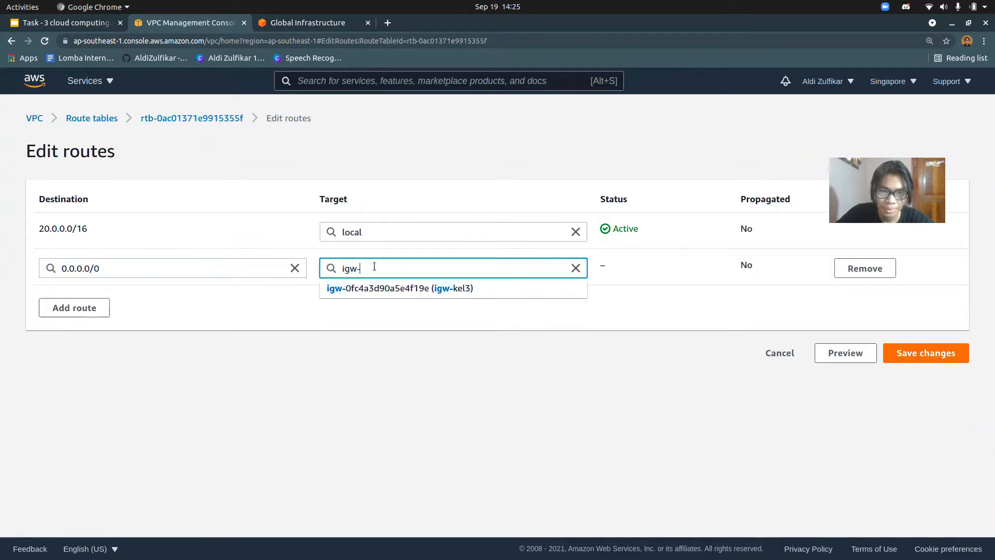
click(417, 289)
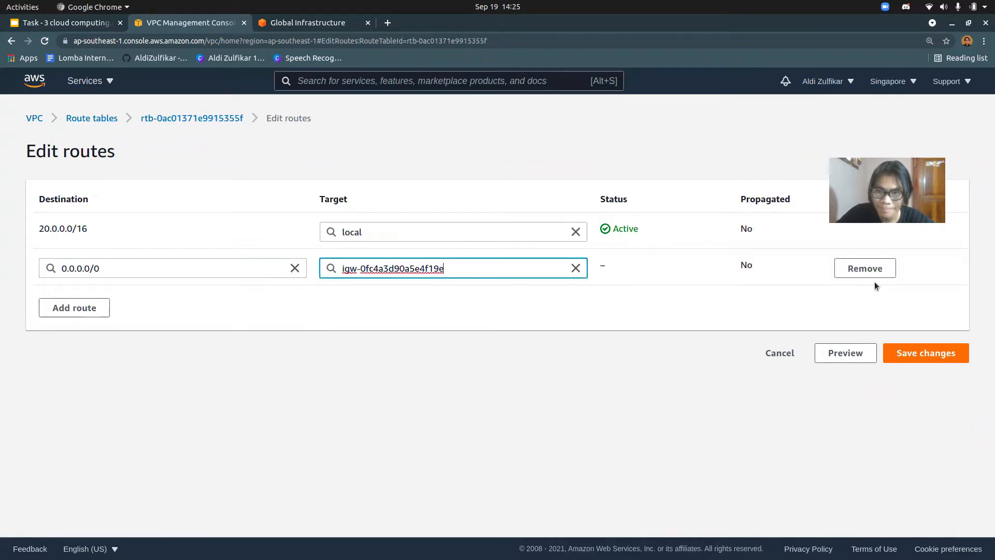
click(926, 355)
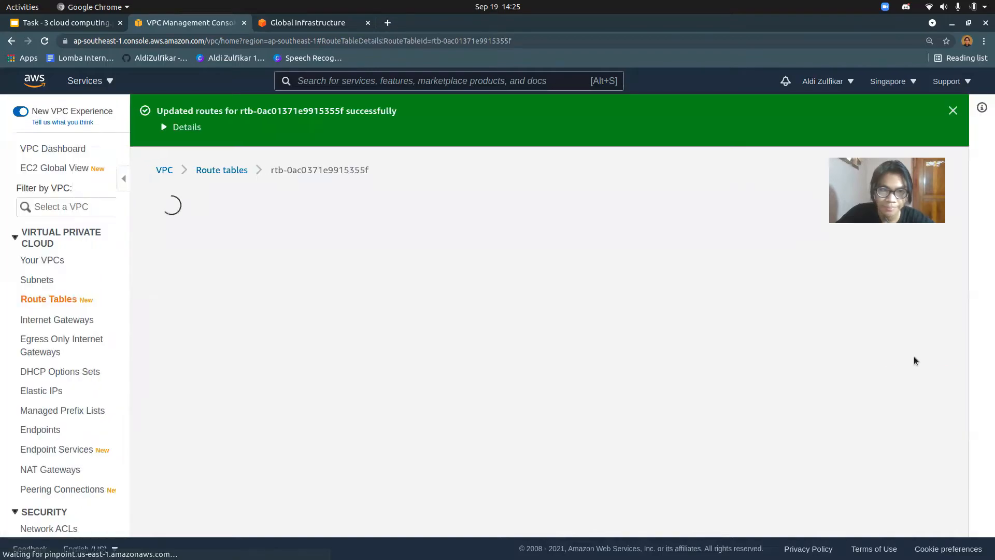
Step: Find the EC2 service by searching for ec2 and start launching a new instance
click(72, 324)
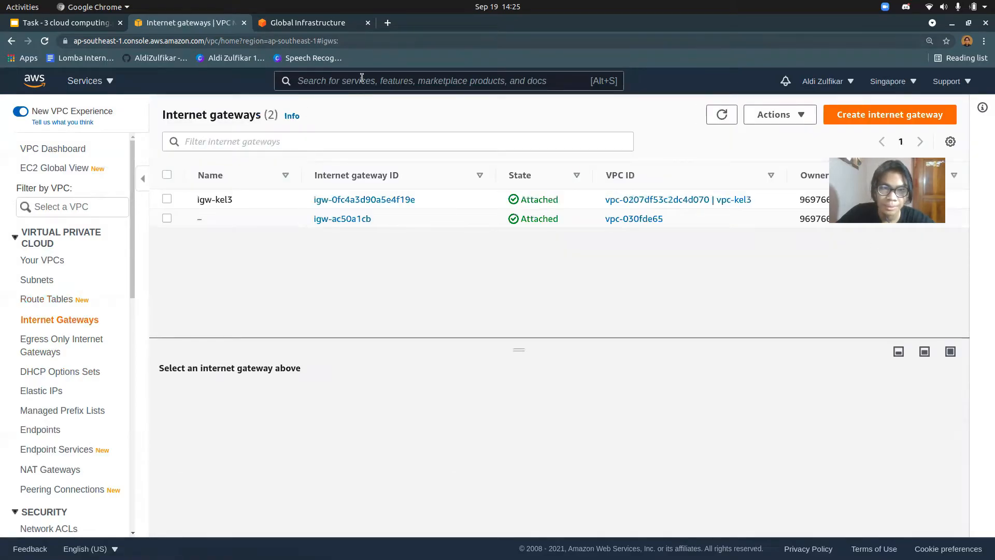
text(ec)
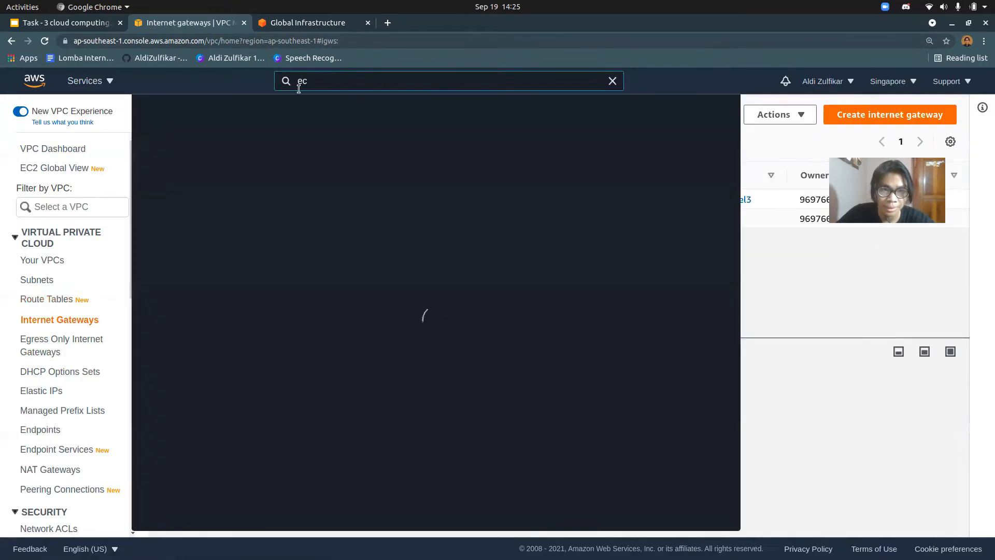
text(2)
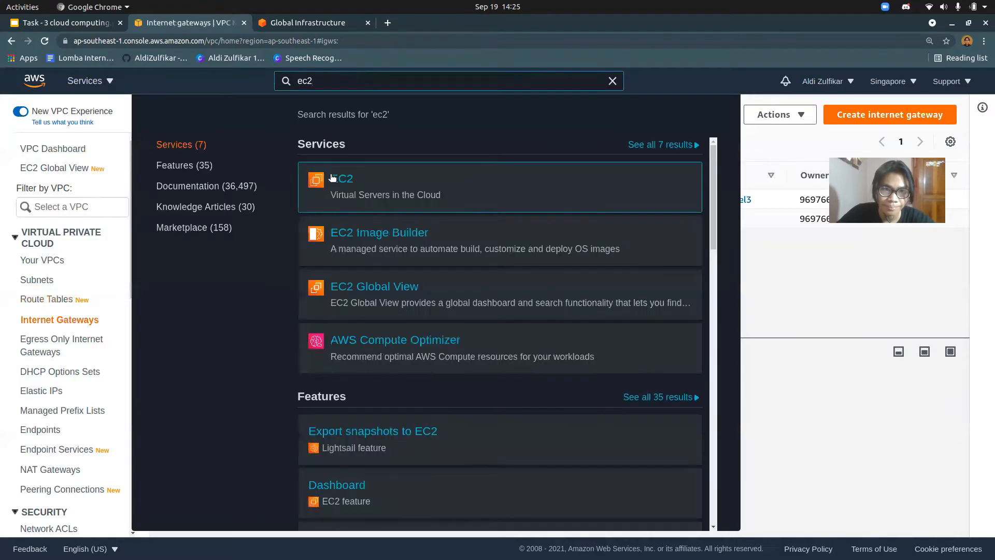
click(335, 178)
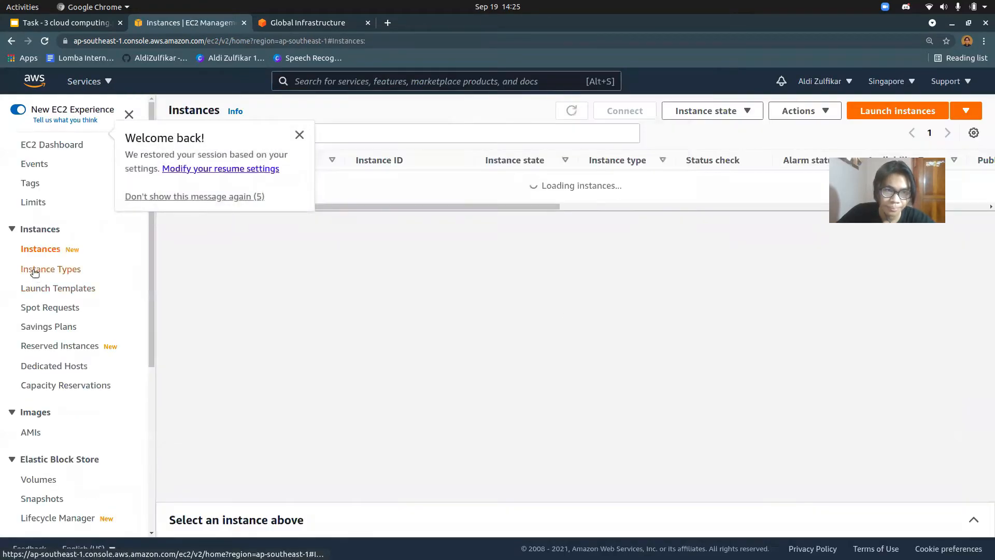
click(907, 114)
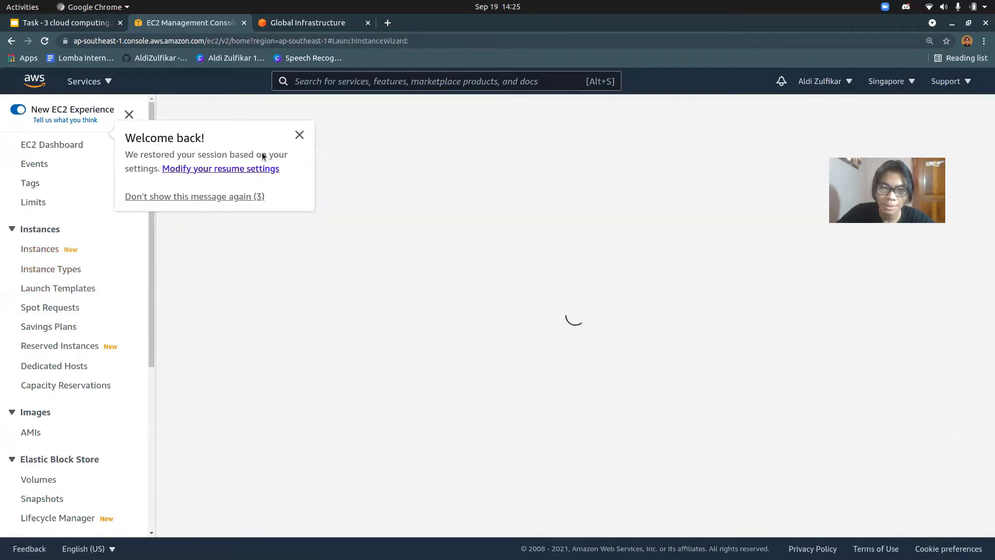
click(295, 136)
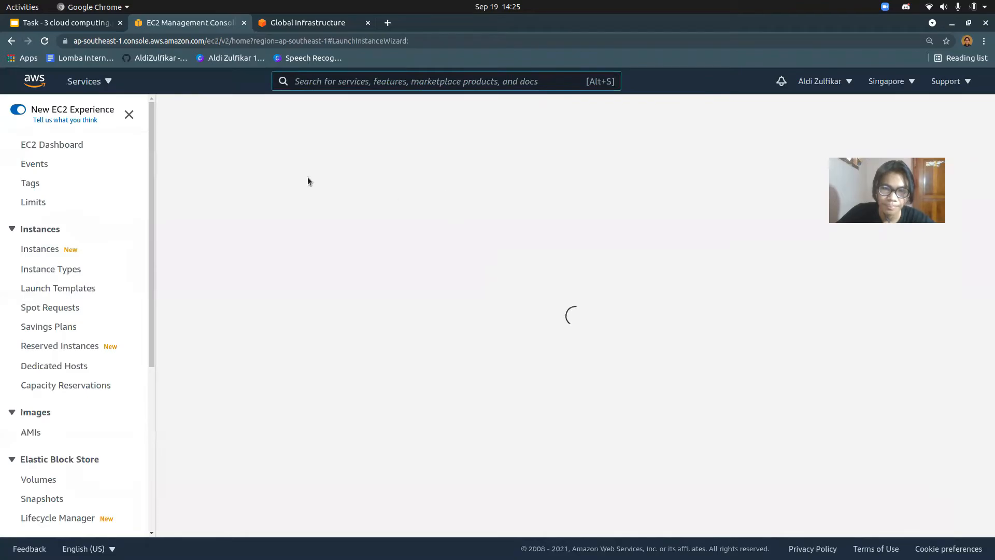
Step: Choose the 64-bit (x86) Ubuntu Server 20.04 LTS image with the t2.micro instance type and continue to the instance details
scroll(323, 353, down, 9)
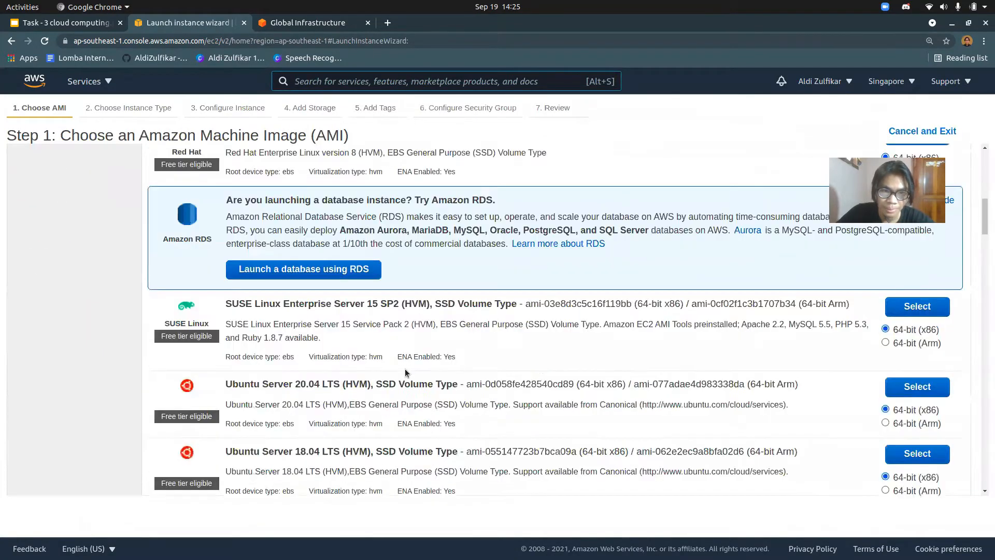
scroll(406, 368, down, 2)
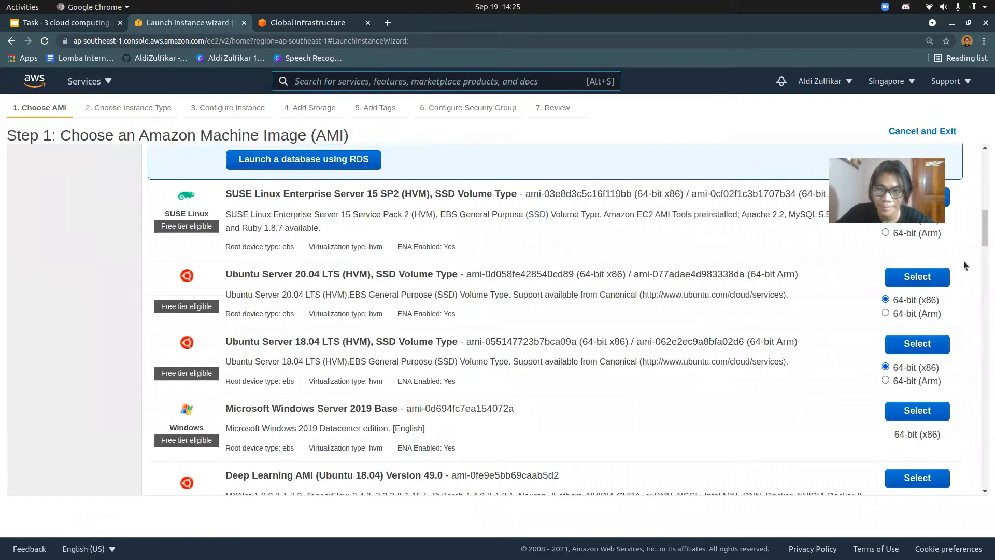
click(921, 278)
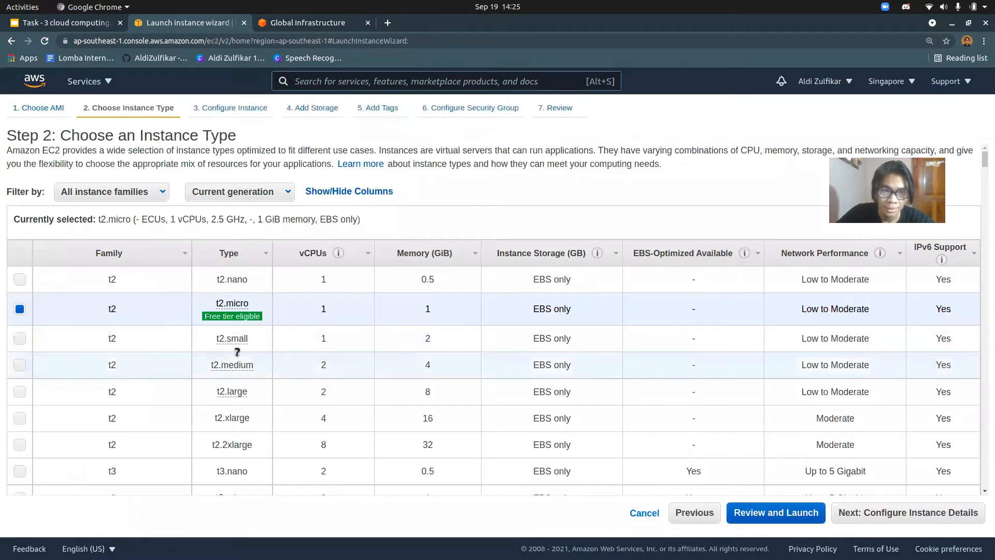
mouse_move(209, 309)
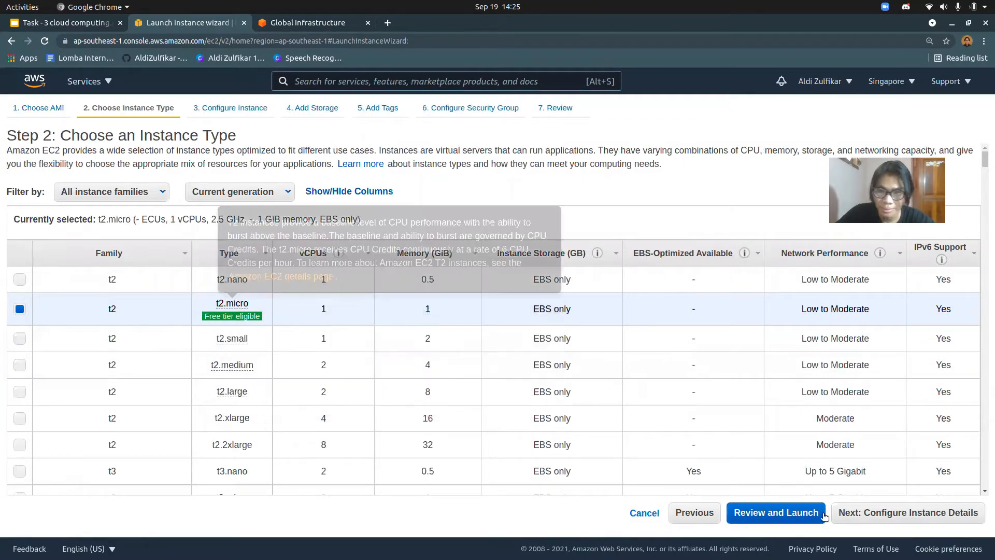
click(878, 511)
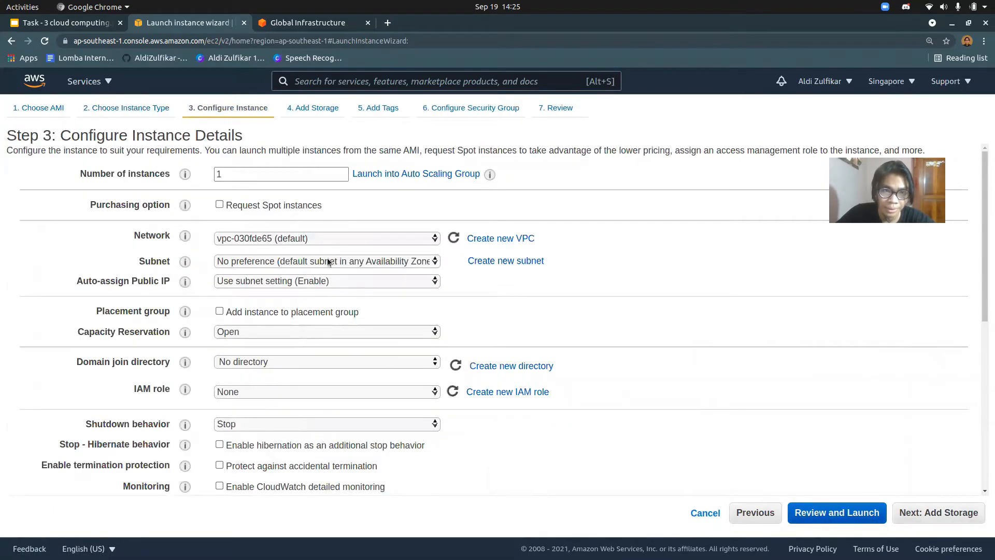
Step: Place the instance in the vpc-kel3 network and subnet-kel3 subnet, with auto-assign public IP set to Enable
click(321, 236)
click(269, 251)
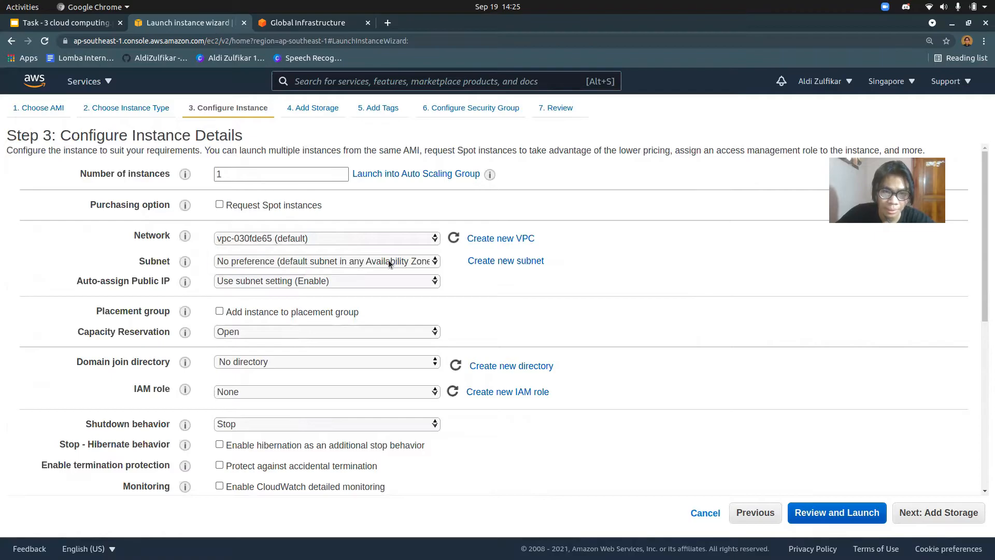
click(267, 265)
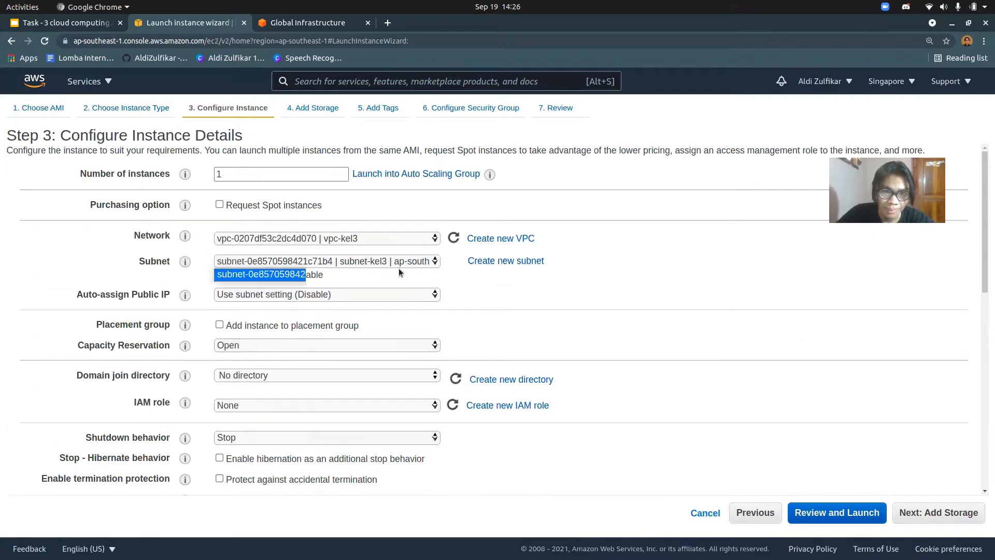
click(378, 276)
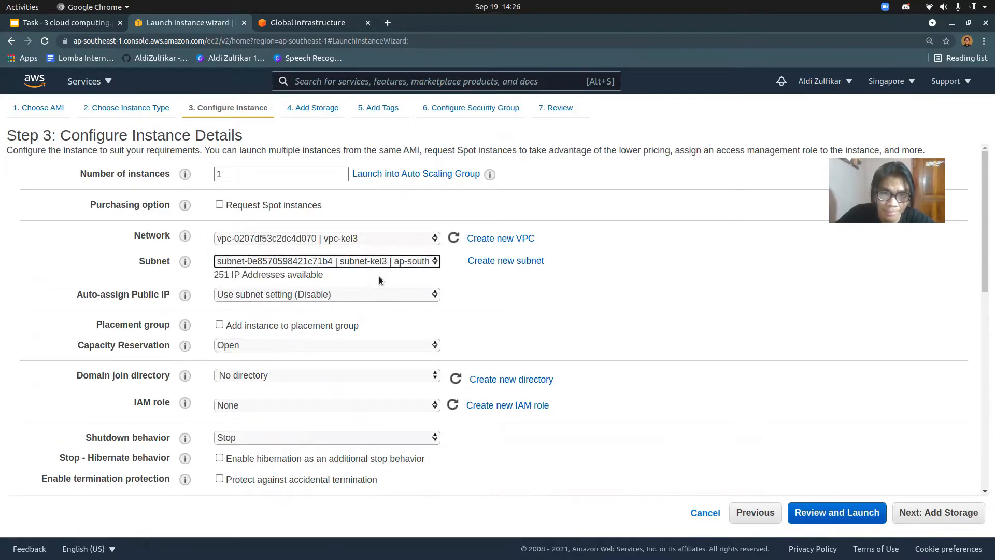
click(349, 293)
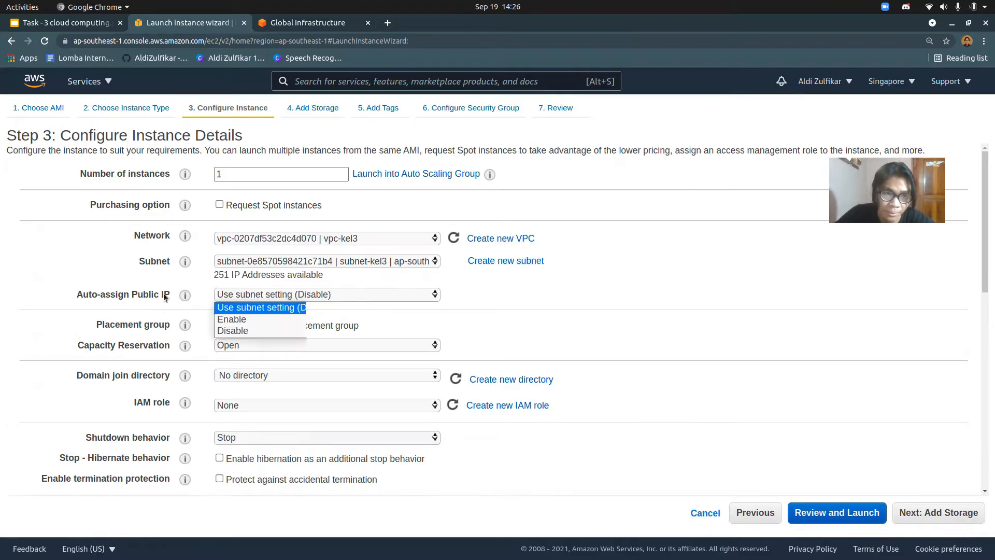
click(325, 323)
Step: Continue to the security group configuration, keeping the default 8 GiB General Purpose SSD (gp2) root volume and adding no tags
scroll(527, 294, down, 2)
scroll(698, 316, down, 6)
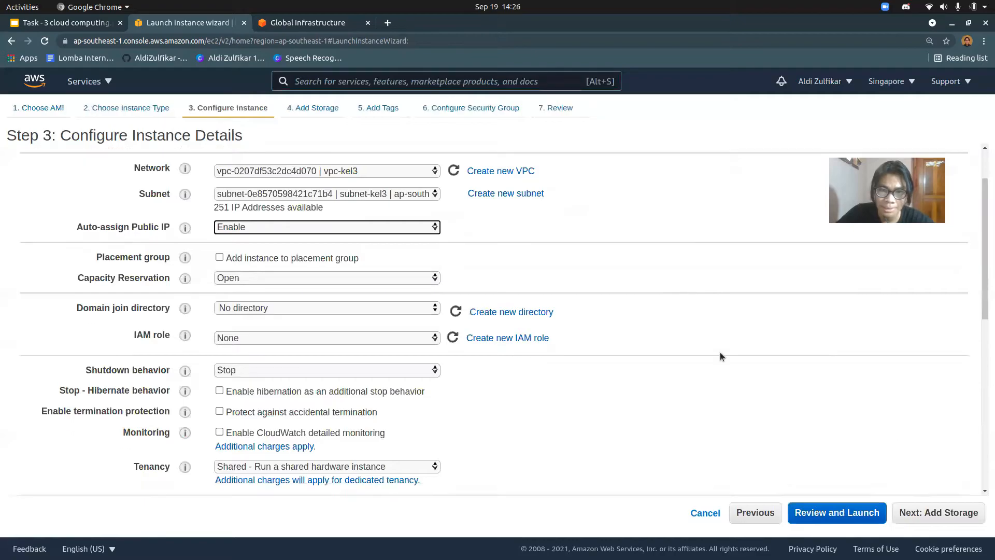
scroll(653, 381, up, 7)
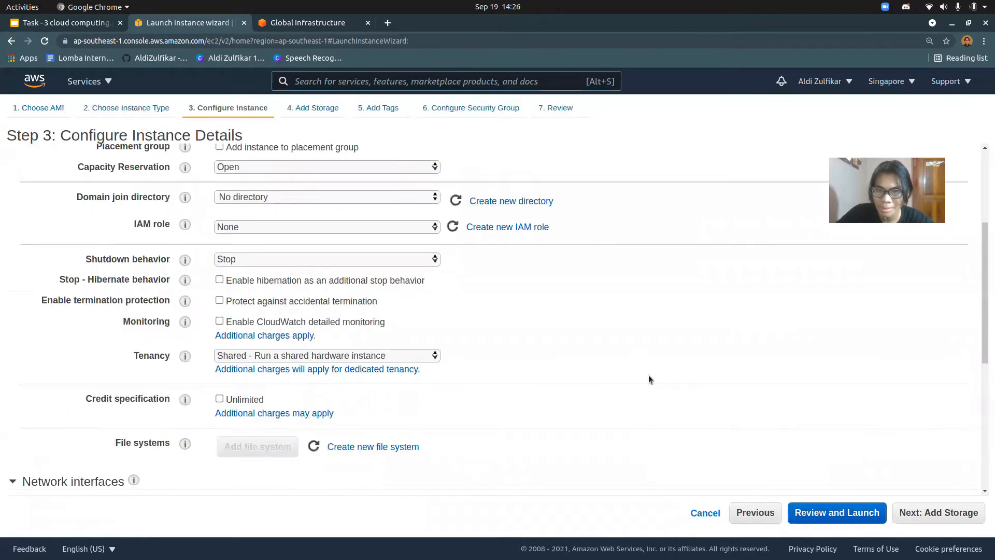
click(930, 511)
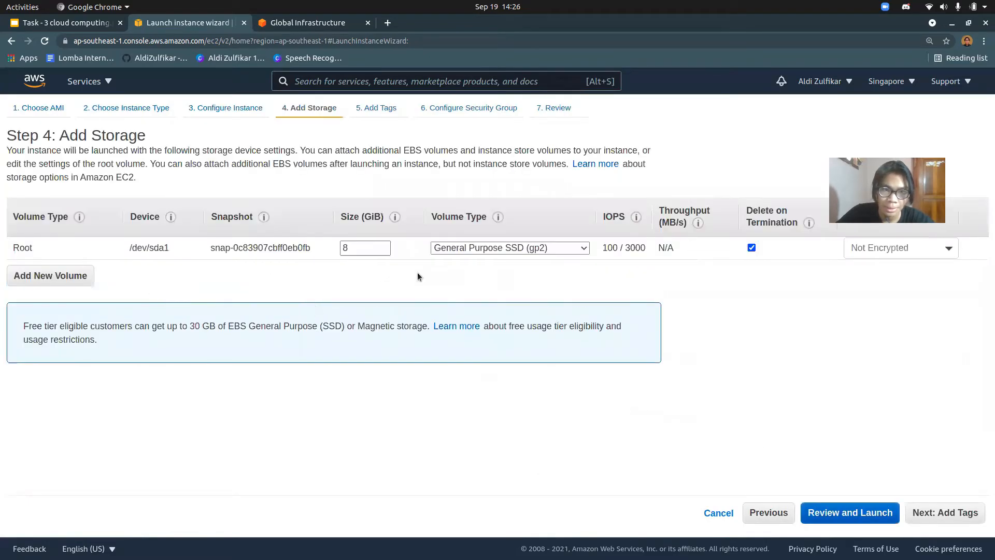
click(946, 513)
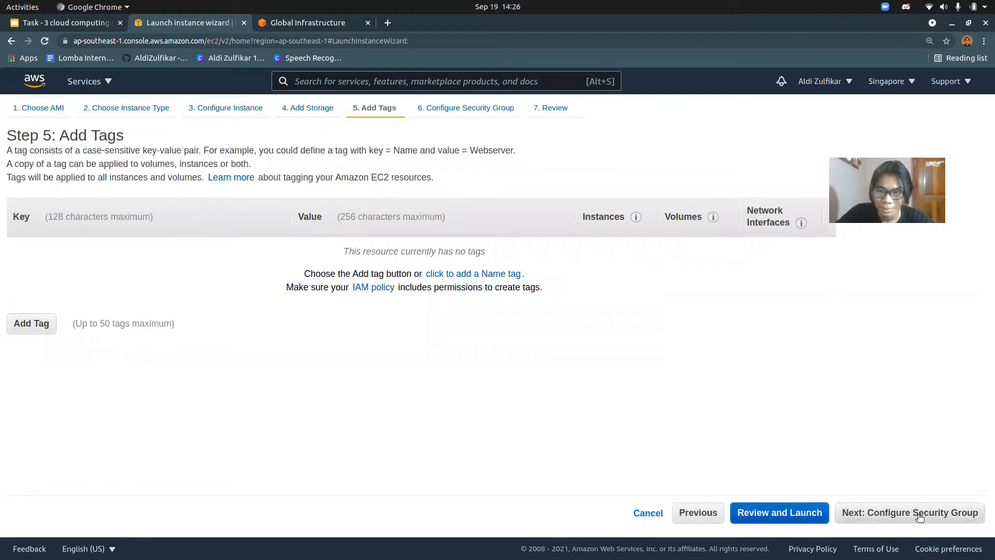
click(911, 512)
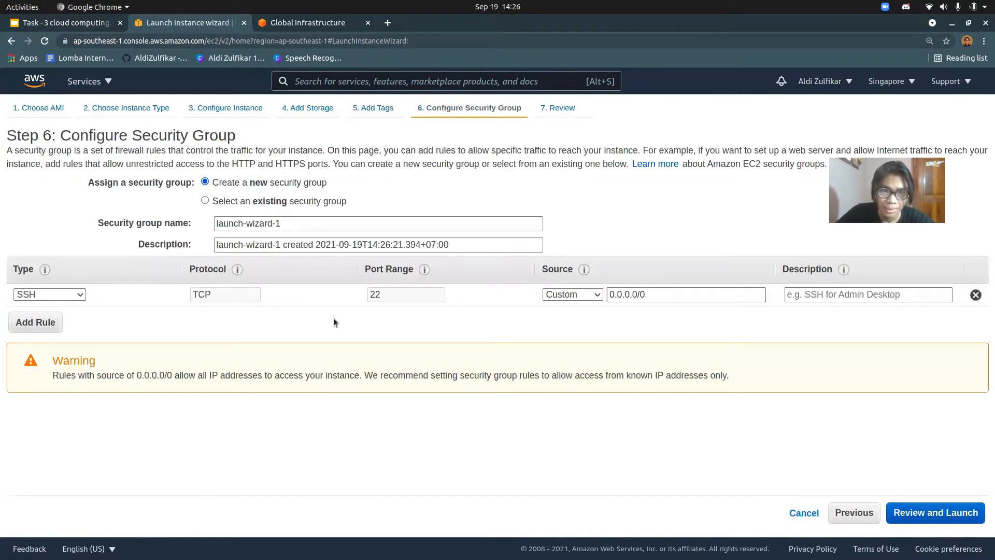
Step: Name the new security group kel-3 with description kel-3, keeping the default SSH rule, and continue to the launch review
click(295, 224)
drag(296, 224, 204, 228)
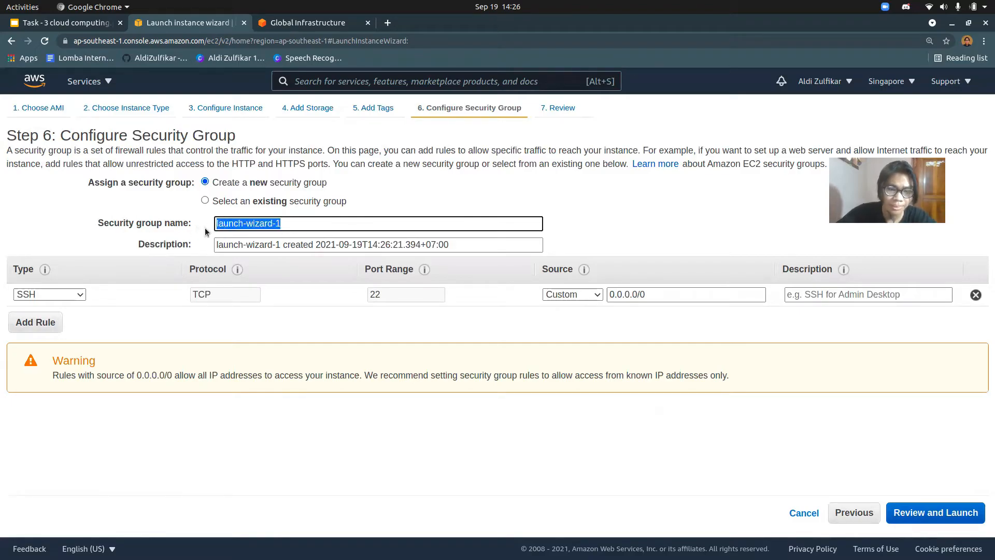
text(kel-3)
click(306, 239)
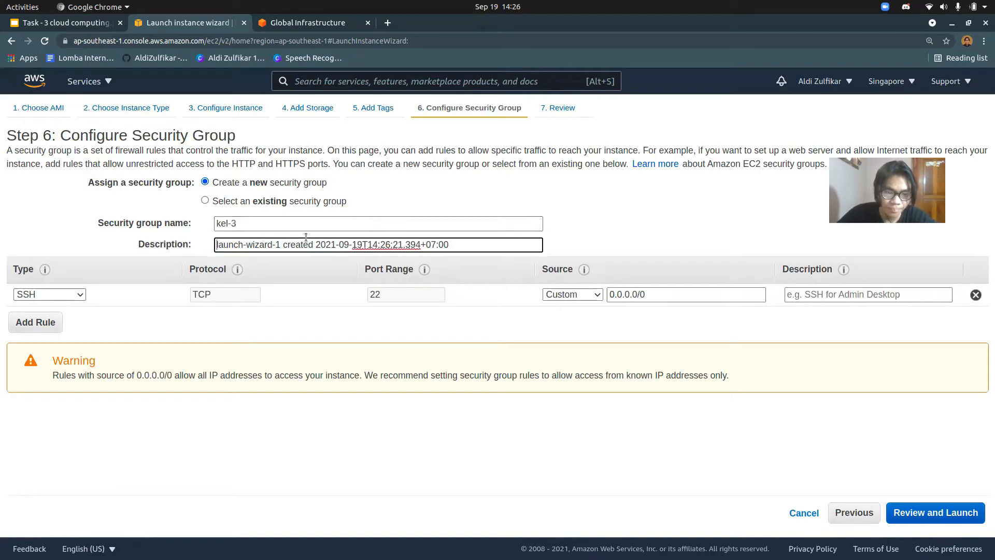
key(ctrl+a)
text(k)
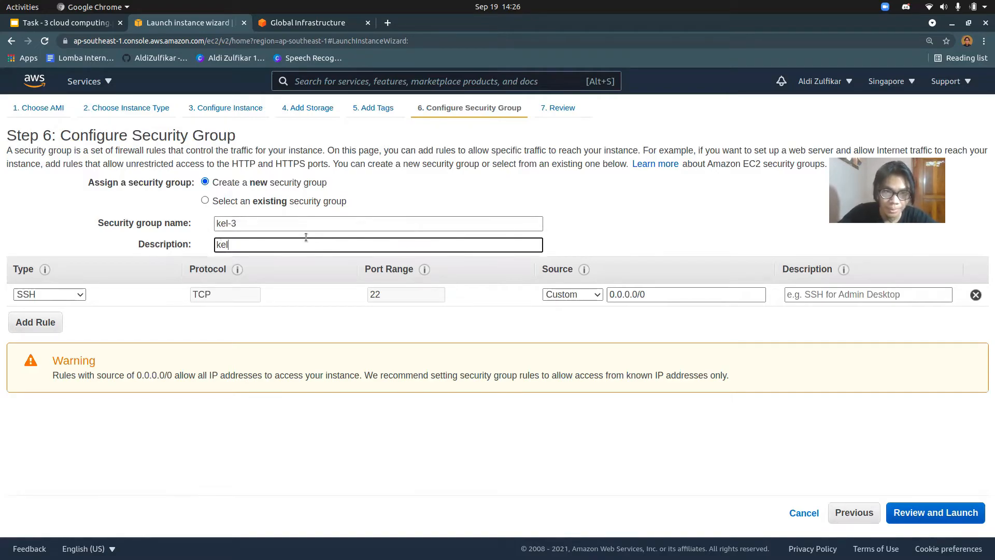
click(586, 211)
click(939, 514)
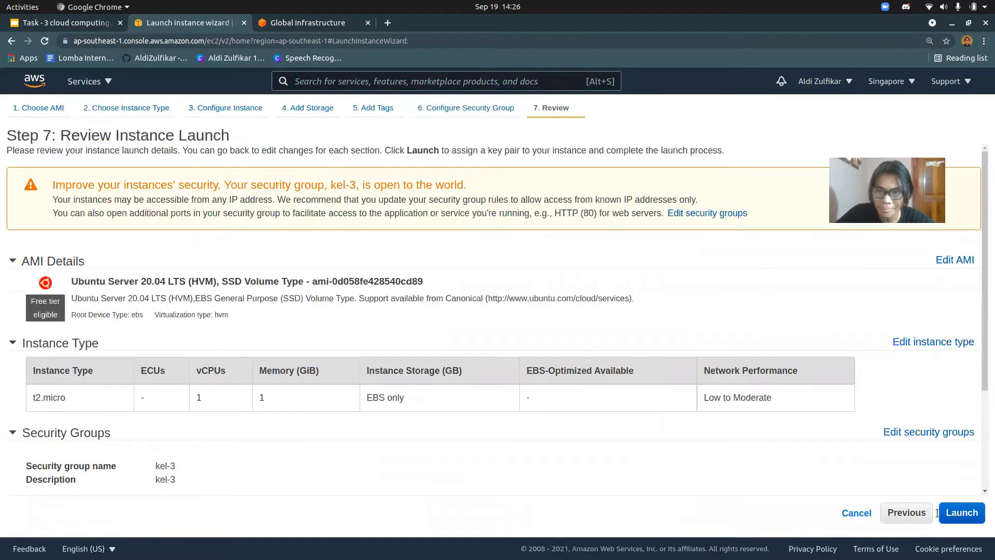
Step: Check the AMI, instance type and security group in the launch summary and proceed to the key pair choice
scroll(371, 349, down, 3)
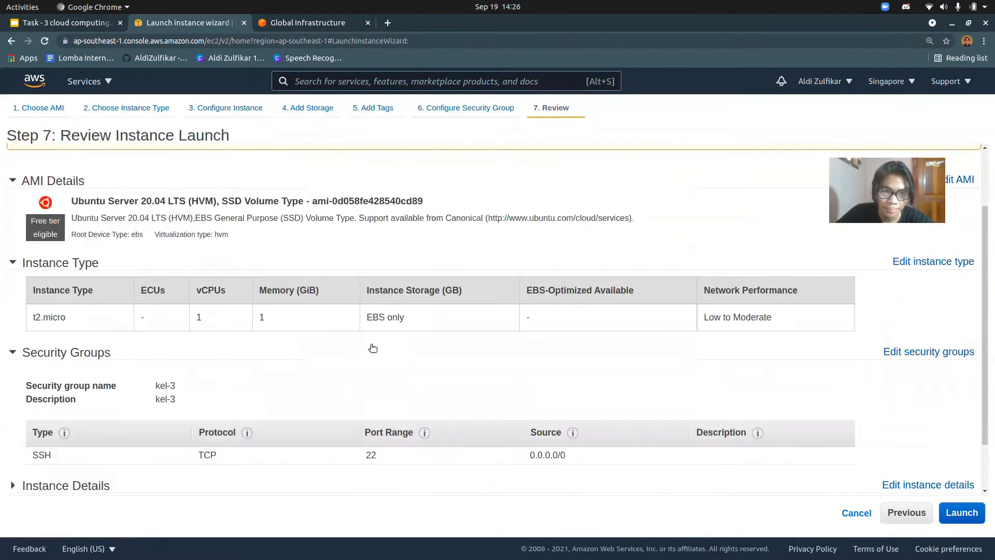
scroll(348, 362, up, 2)
scroll(449, 354, down, 4)
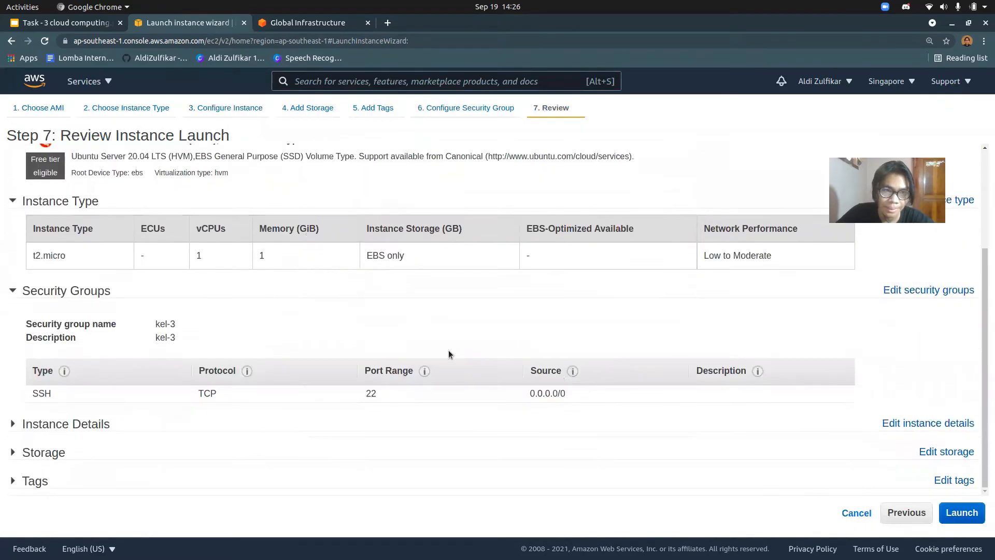
click(959, 520)
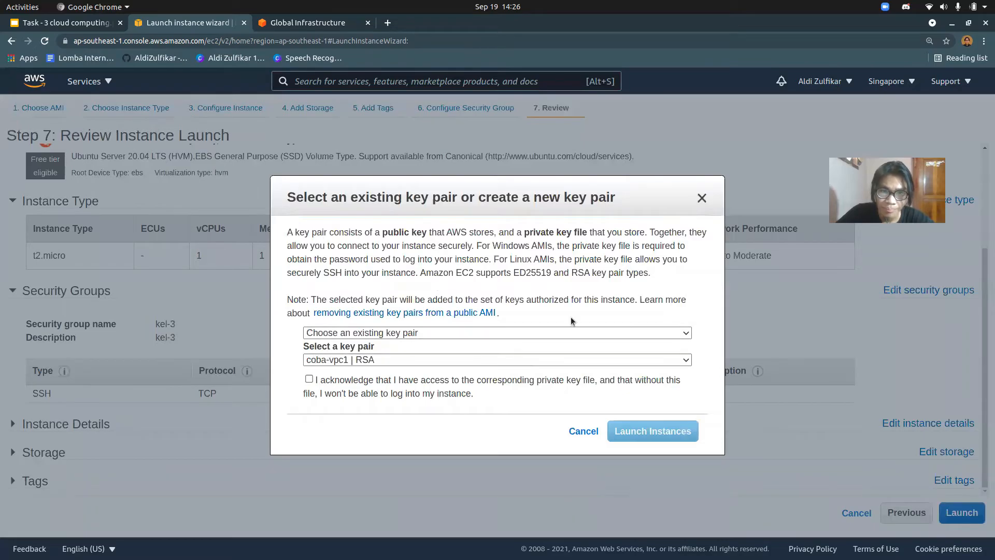
Step: Create a new RSA key pair named kel-3 instead of using an existing one, and download its private key file
click(391, 359)
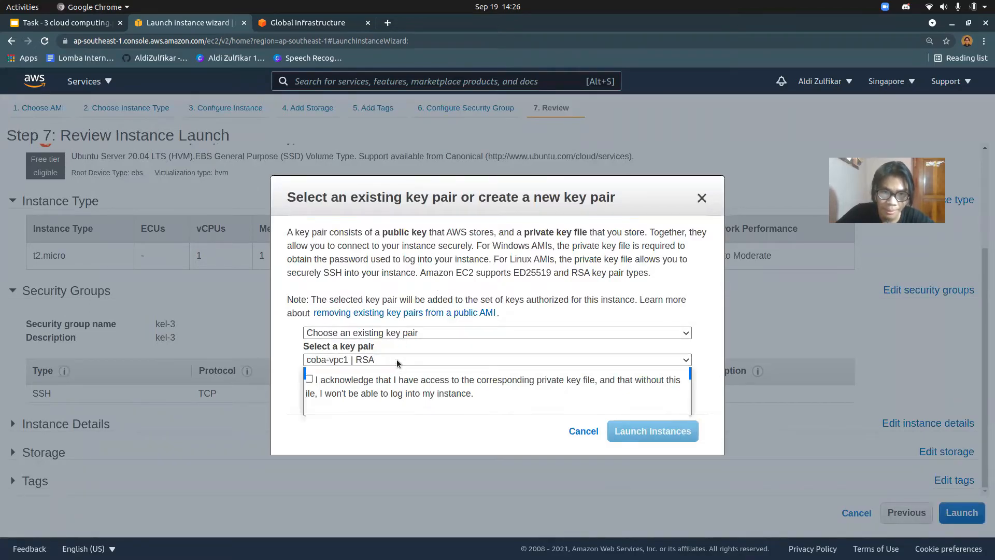
click(388, 397)
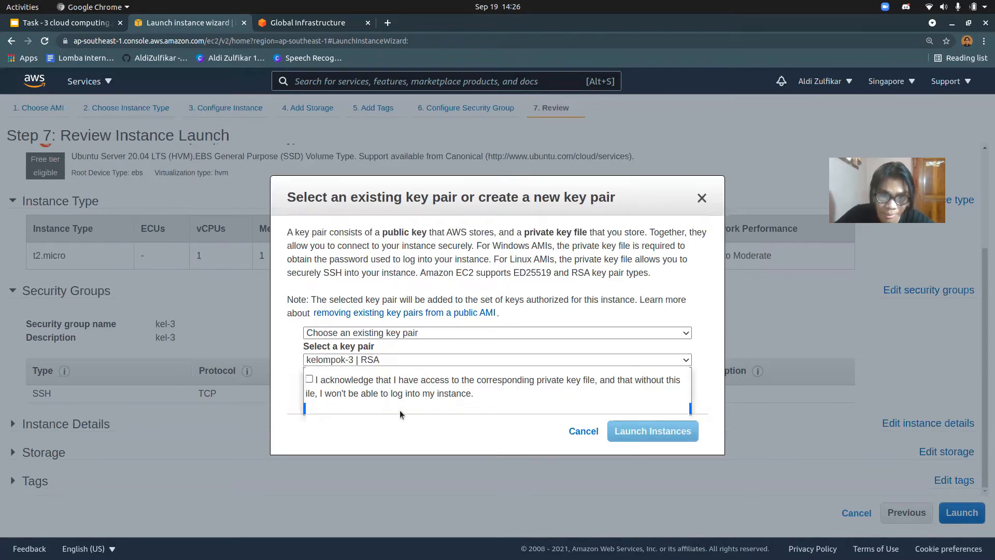
click(414, 360)
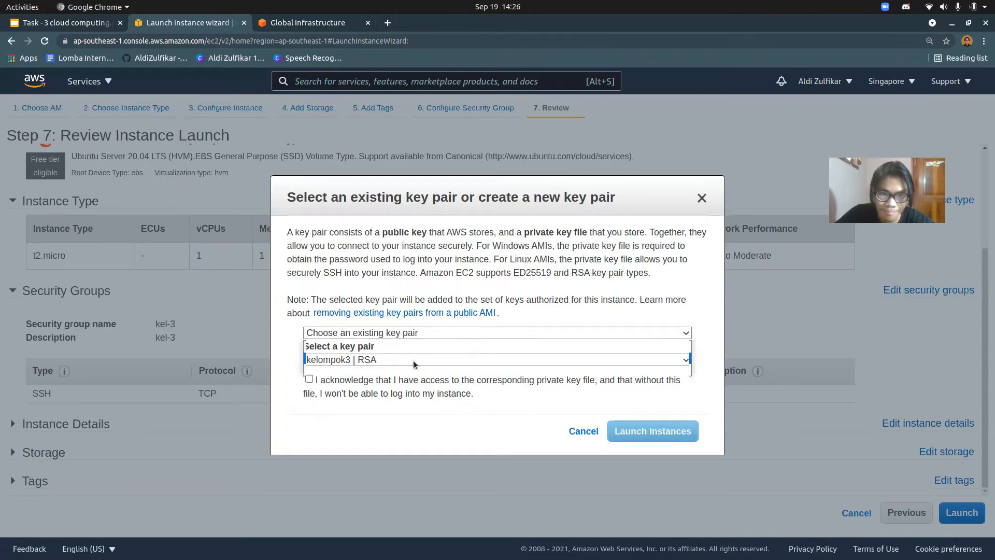
click(415, 360)
text(kel-3)
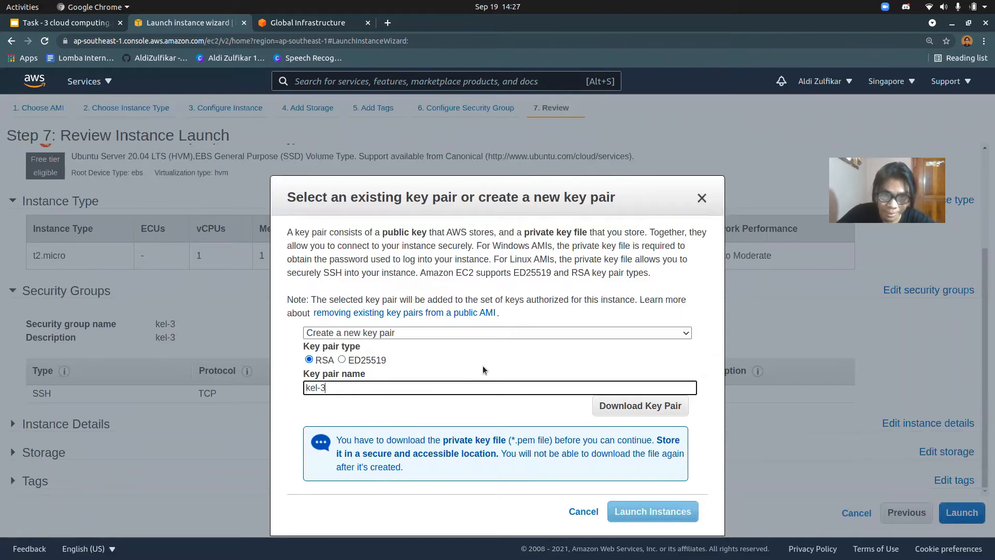
click(610, 406)
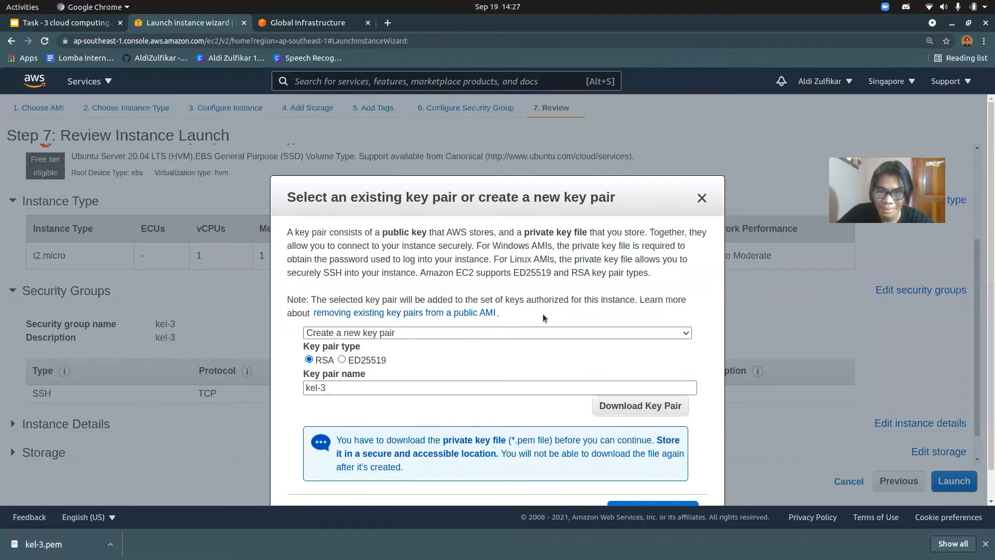
Step: Launch the instance with the new key pair and go to the EC2 instances list
scroll(664, 437, down, 1)
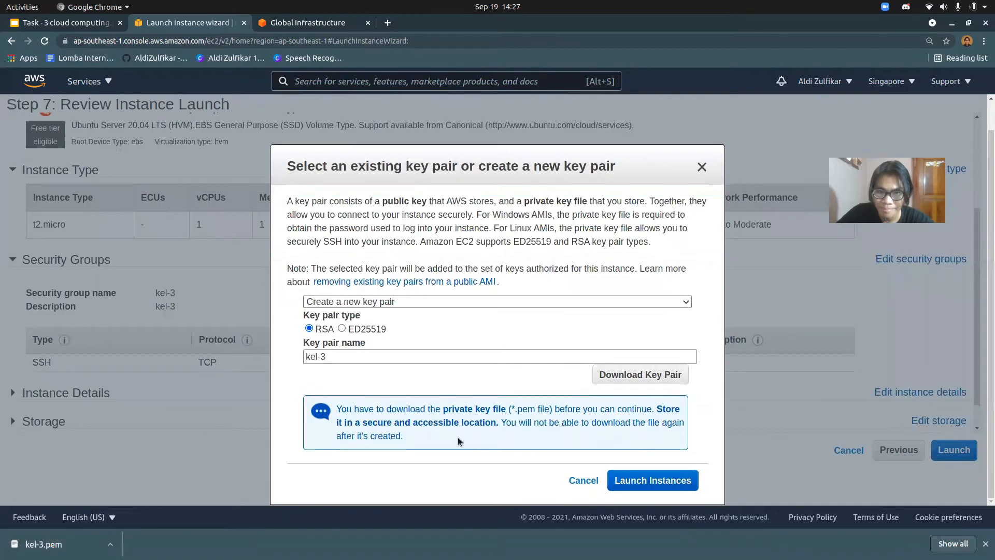
click(663, 481)
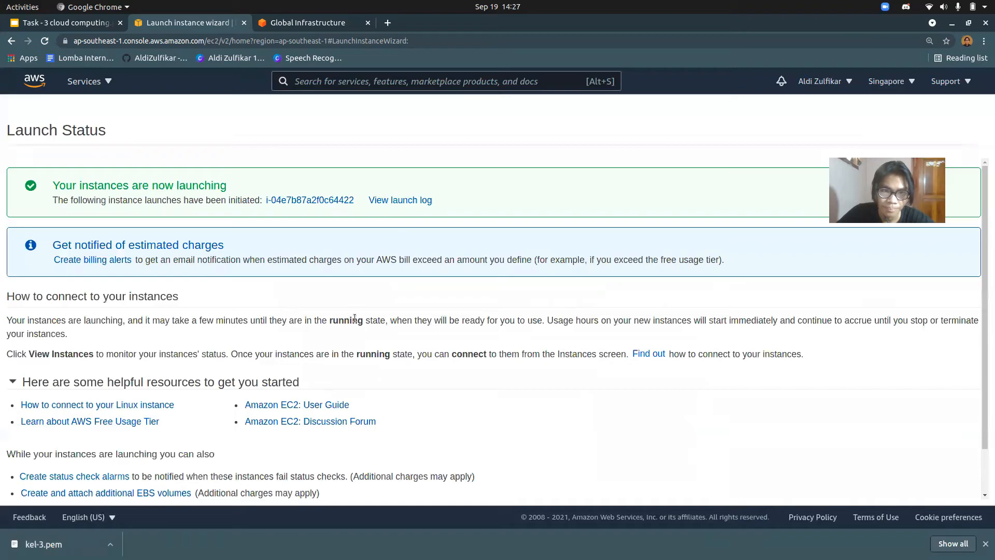
scroll(779, 440, down, 1)
click(914, 488)
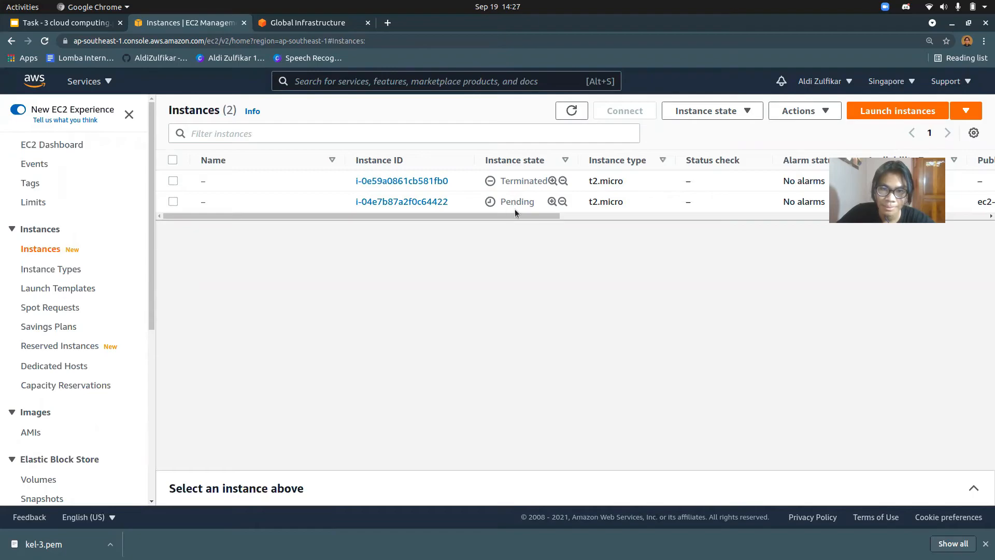
Step: Refresh the instances list to check the new instance's state and whether connecting is available
click(572, 111)
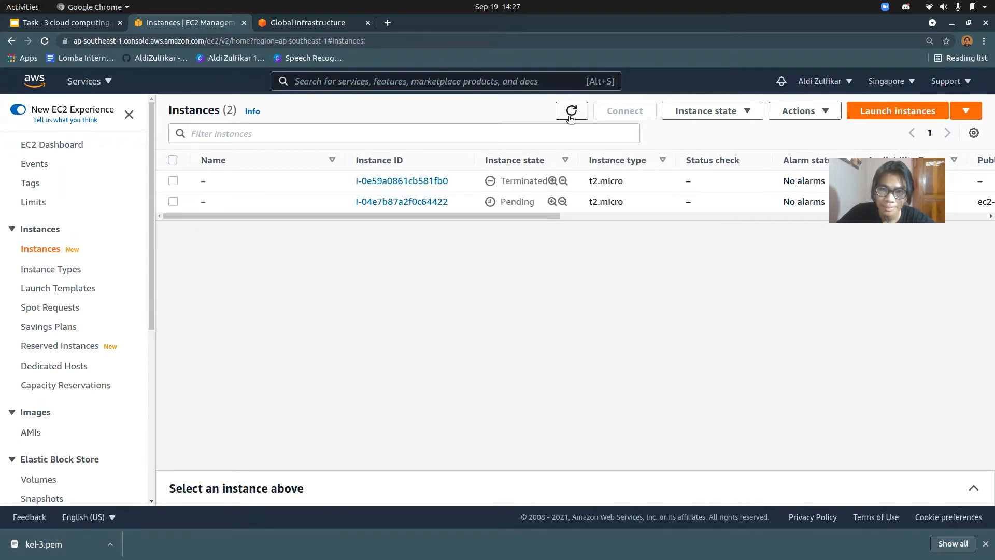
right_click(391, 201)
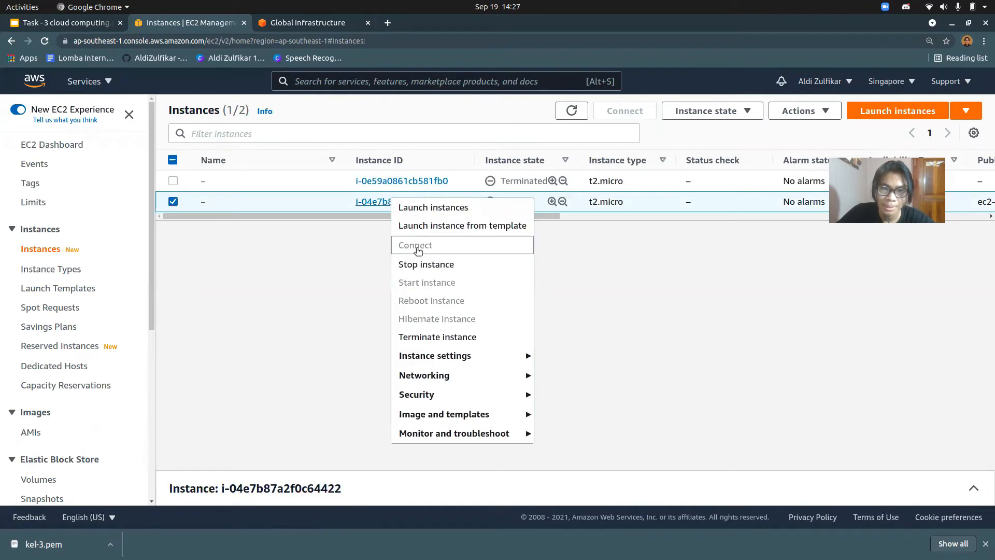
click(322, 271)
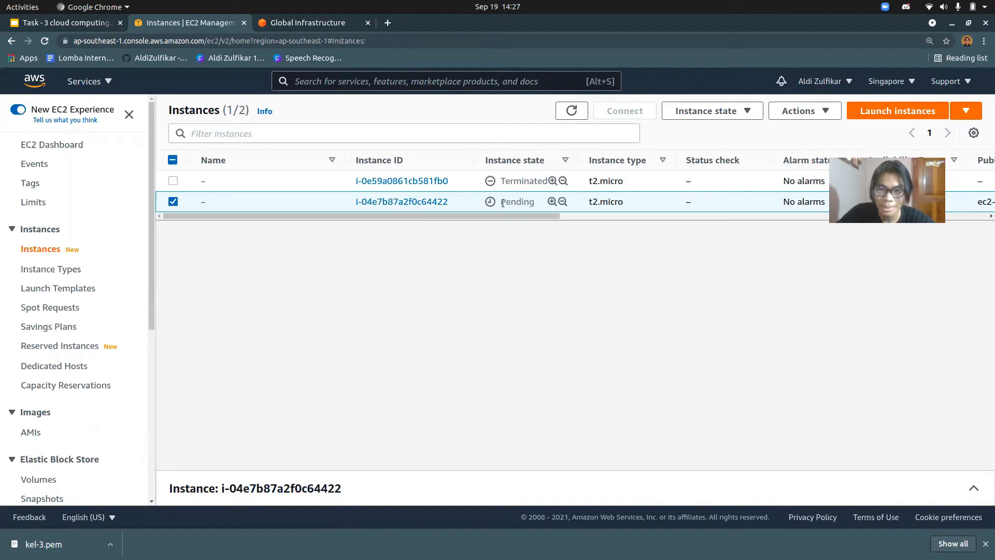
drag(505, 217, 484, 200)
click(567, 112)
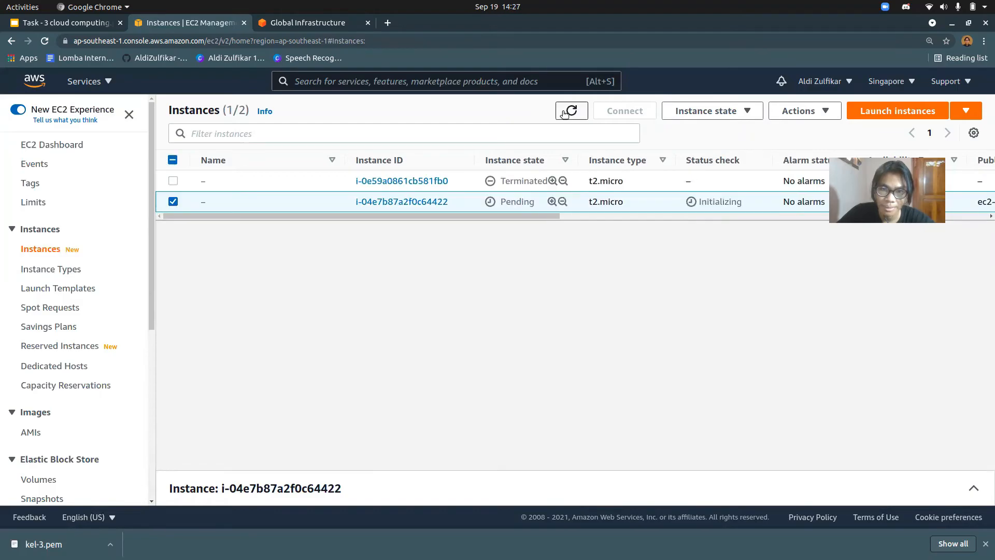
click(565, 112)
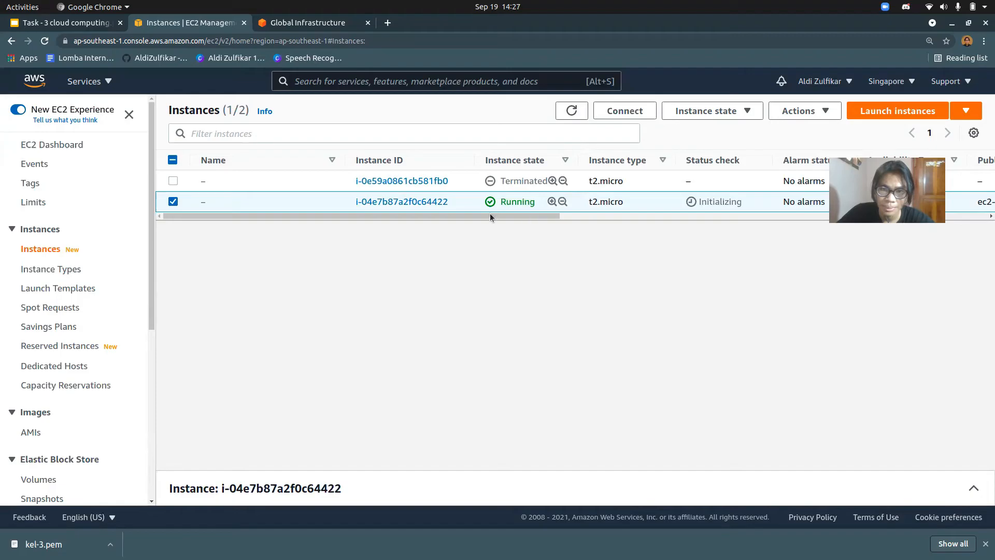
Step: Open the SSH client connection instructions for the new t2.micro instance and copy the chmod 400 kel-3.pem command
right_click(416, 206)
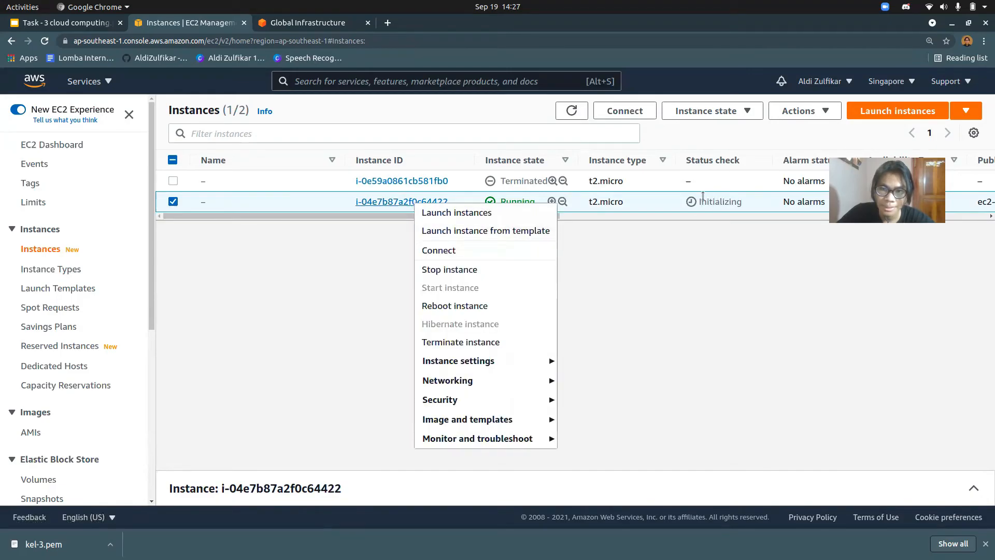
click(449, 250)
scroll(414, 311, down, 2)
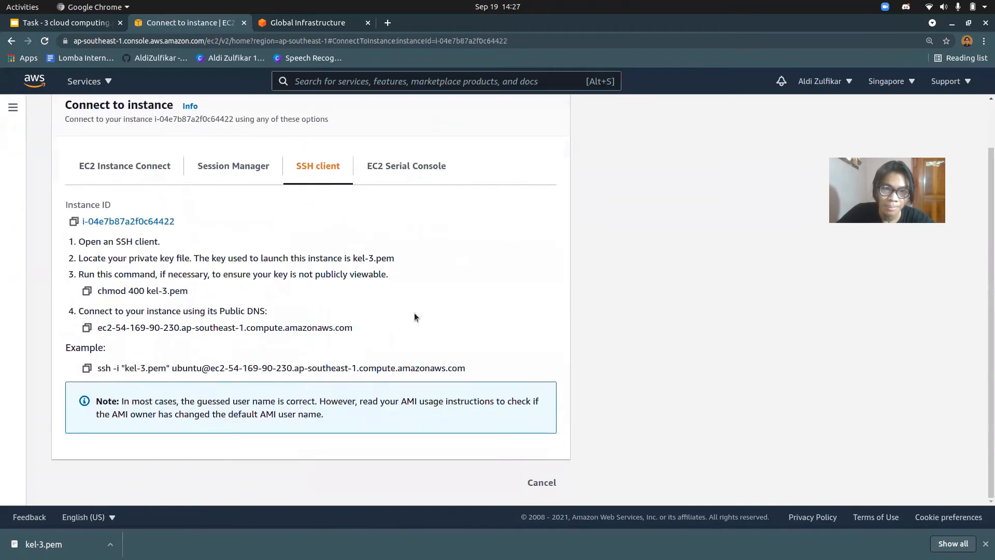
scroll(309, 293, up, 2)
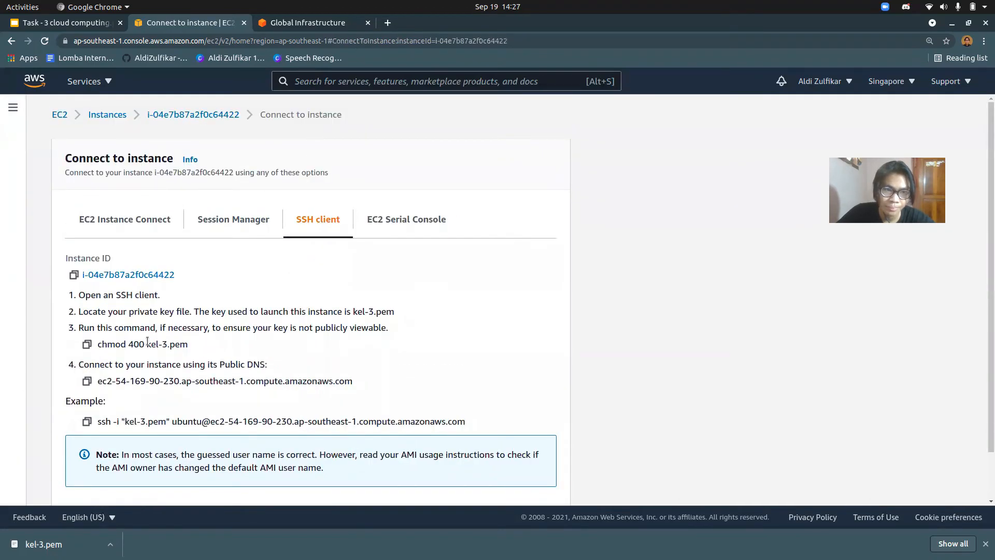
click(87, 345)
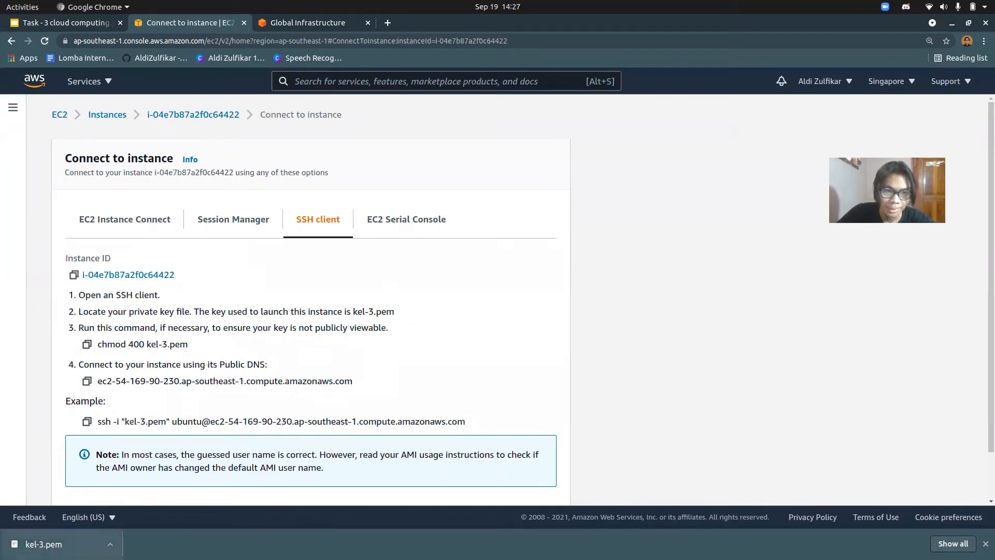
Step: Show the downloaded kel-3.pem in its Downloads folder and open a terminal in that folder
click(110, 543)
click(126, 509)
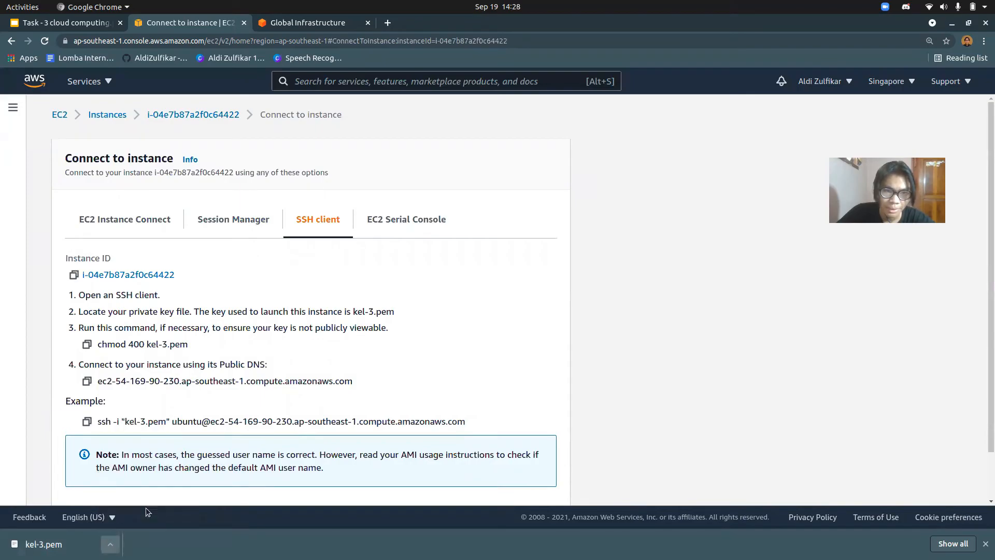
click(433, 42)
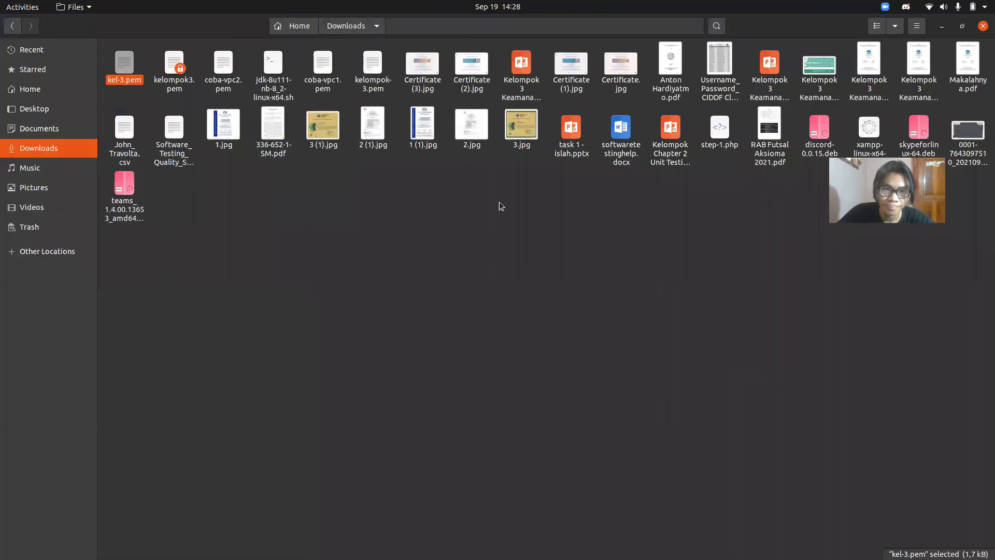
right_click(191, 281)
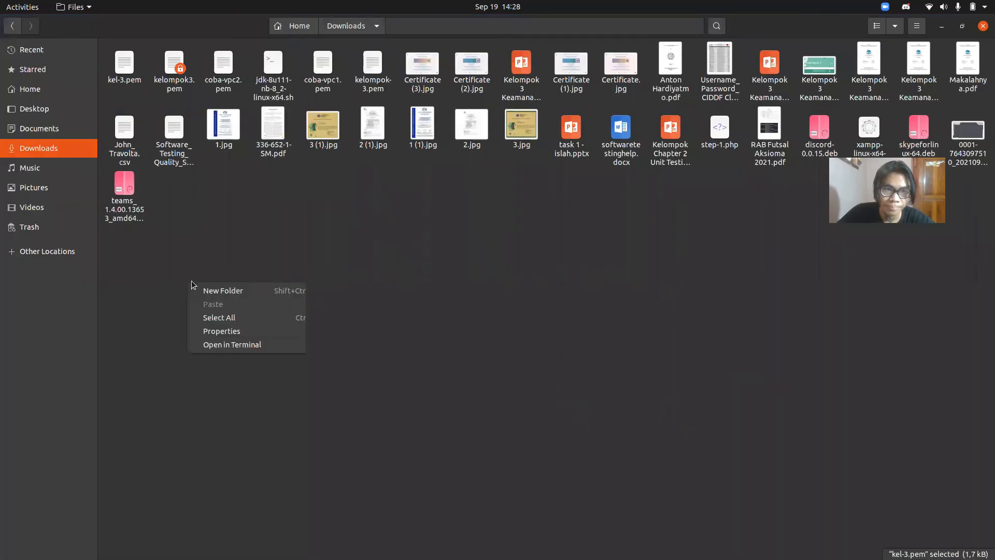
click(250, 348)
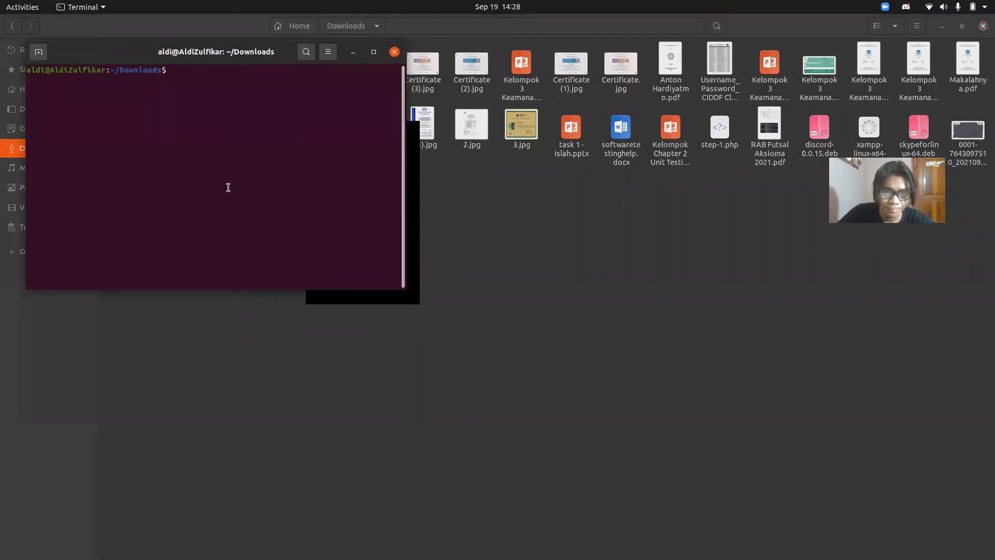
Step: Paste the copied permission command into the terminal, change its mode to 600 and run chmod 600 kel-3.pem
right_click(200, 135)
click(243, 159)
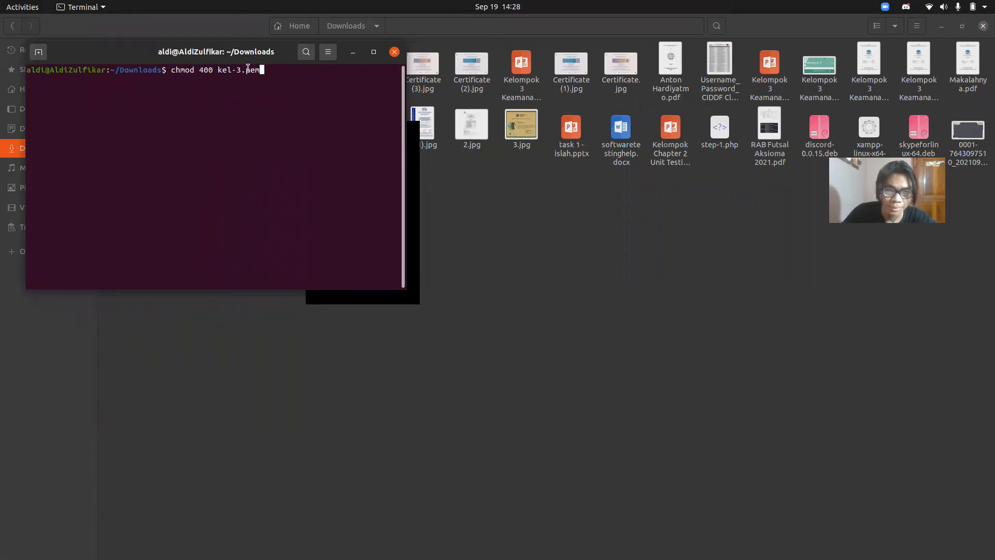
key(Left)
key(Left)
key(Left)
key(Left)
key(Left)
key(Left)
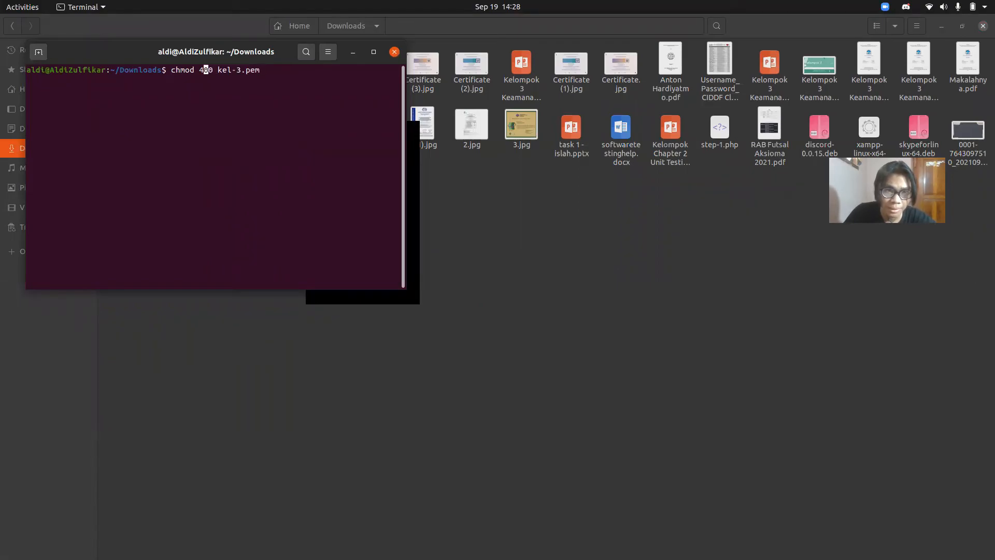
key(BackSpace)
text(6)
key(Return)
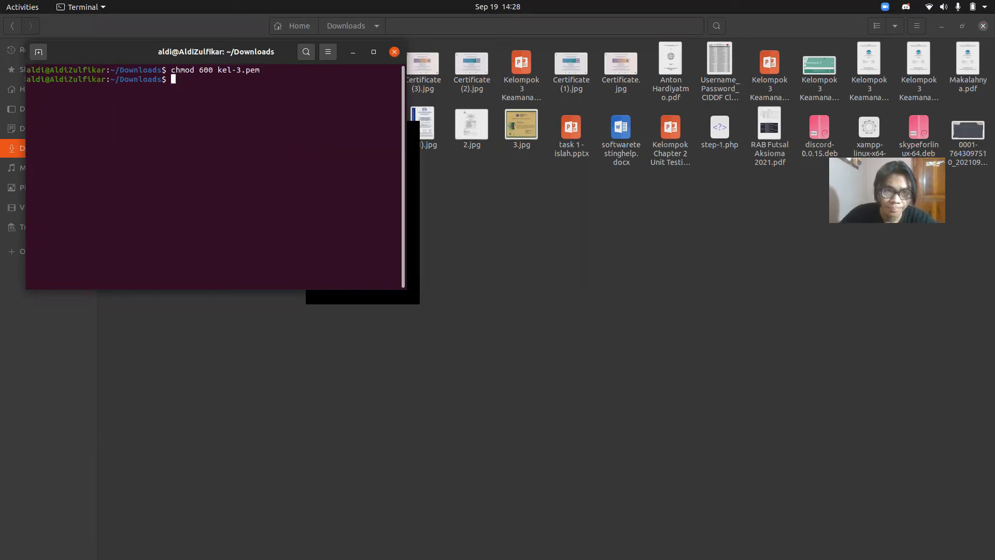
Step: Switch back to Chrome, leave the Connect to instance page and return to the instances list
drag(114, 60, 340, 222)
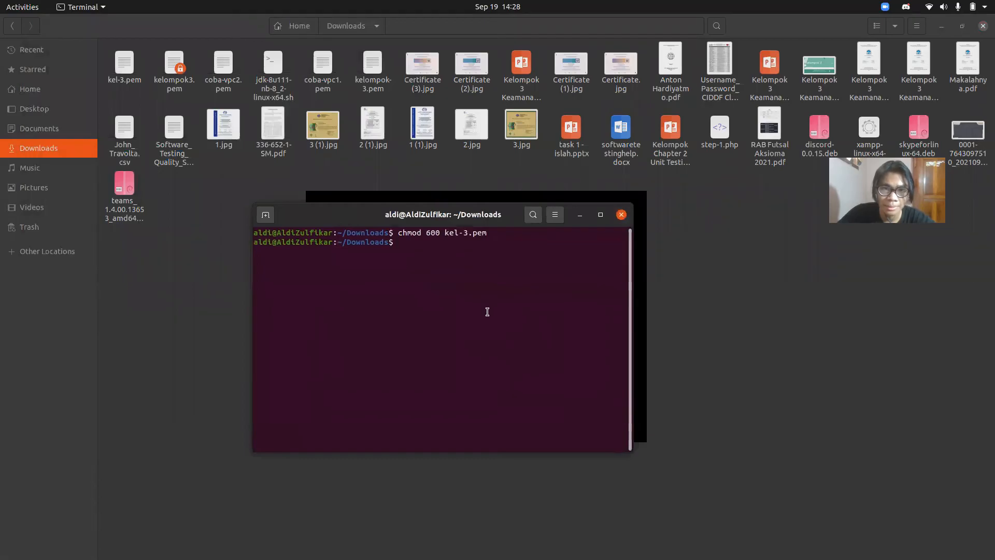
key(alt+Tab)
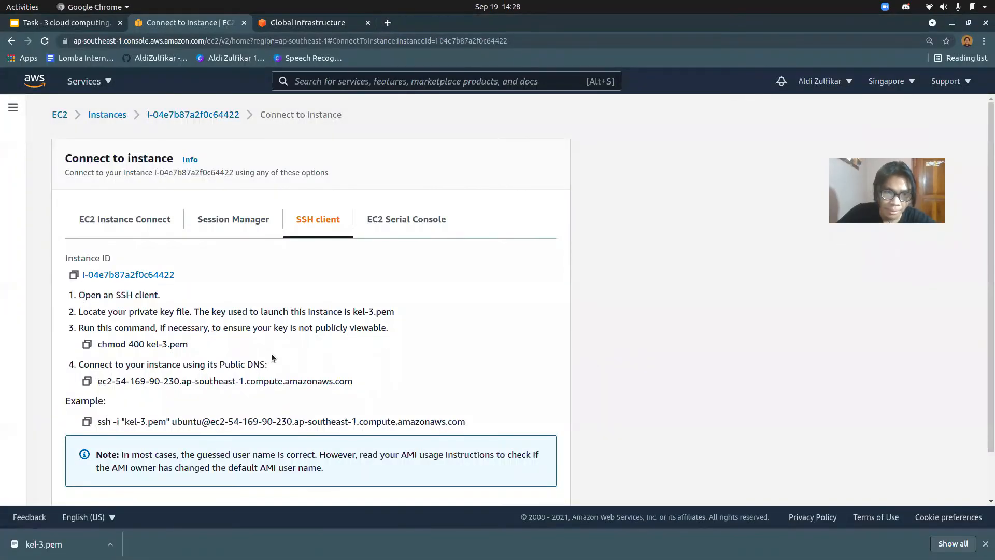
scroll(396, 459, down, 2)
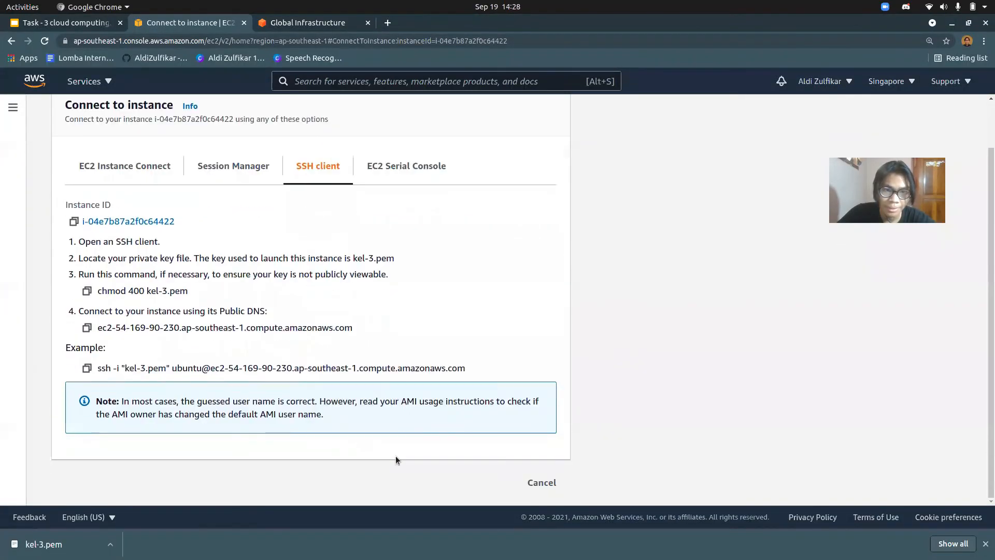
click(541, 482)
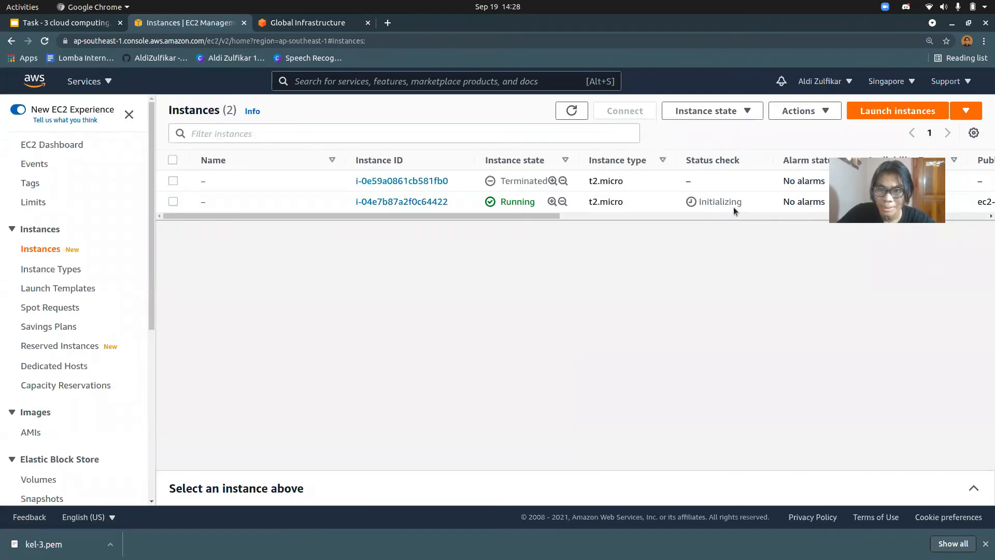
Step: Open the SSH client connection instructions for the running t2.micro instance and copy the example ssh command that uses kel-3.pem
click(715, 202)
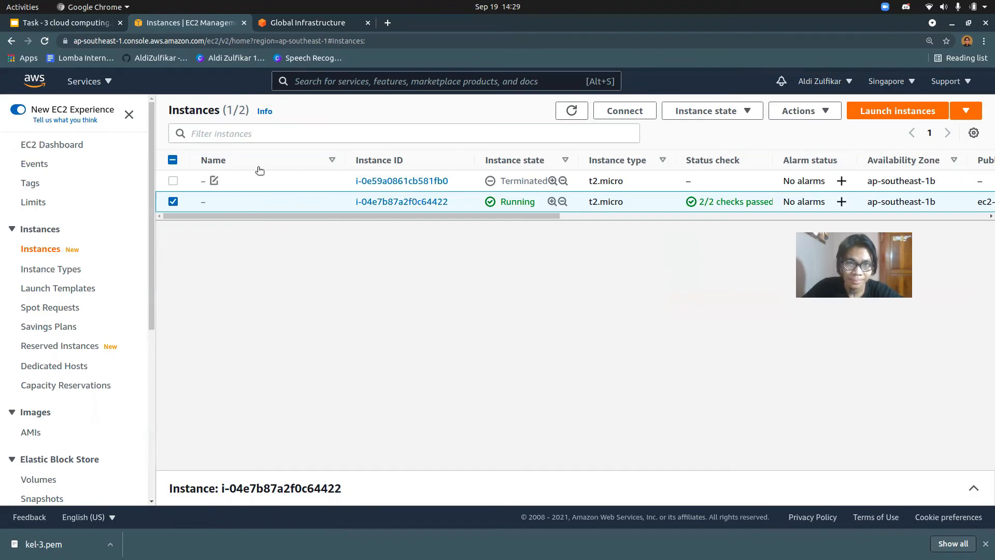
right_click(405, 202)
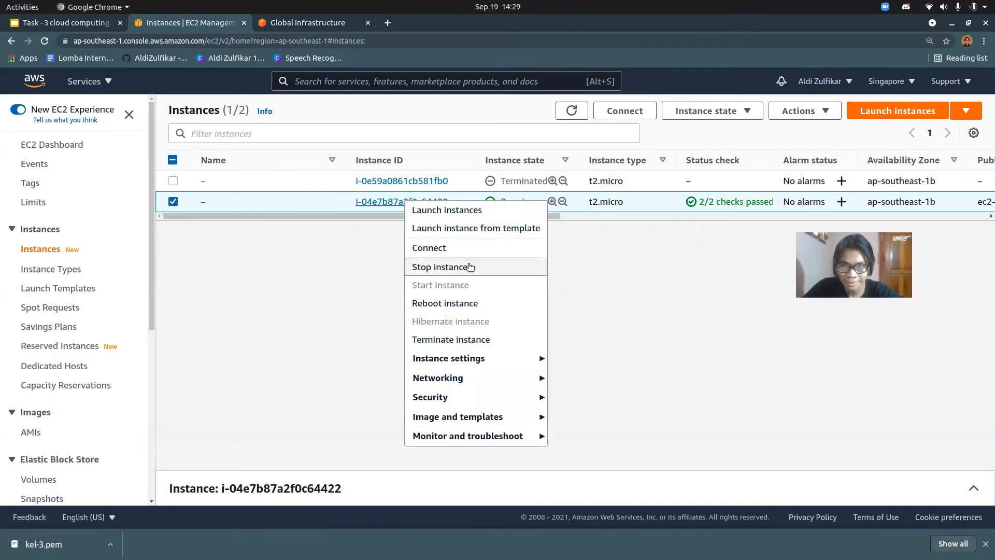
click(452, 248)
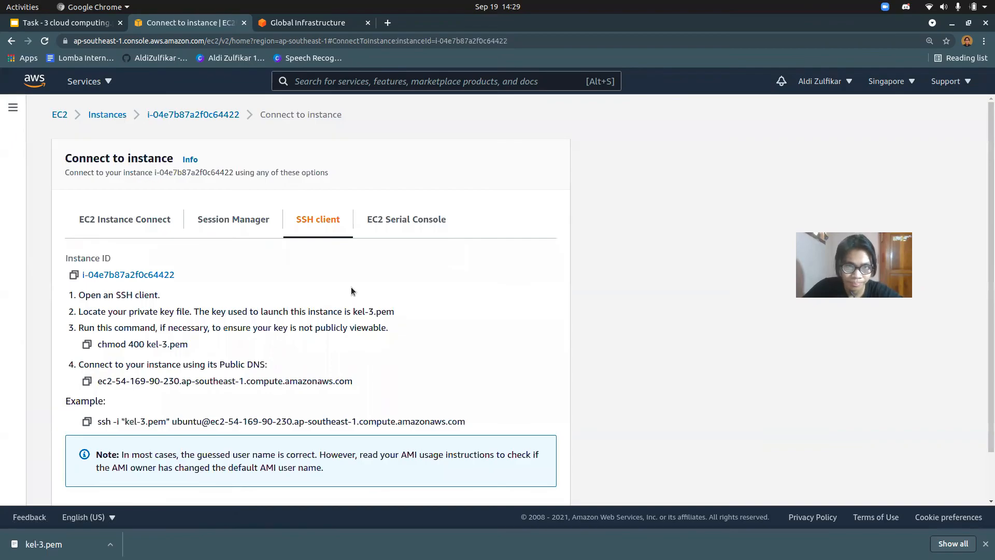
scroll(351, 292, down, 2)
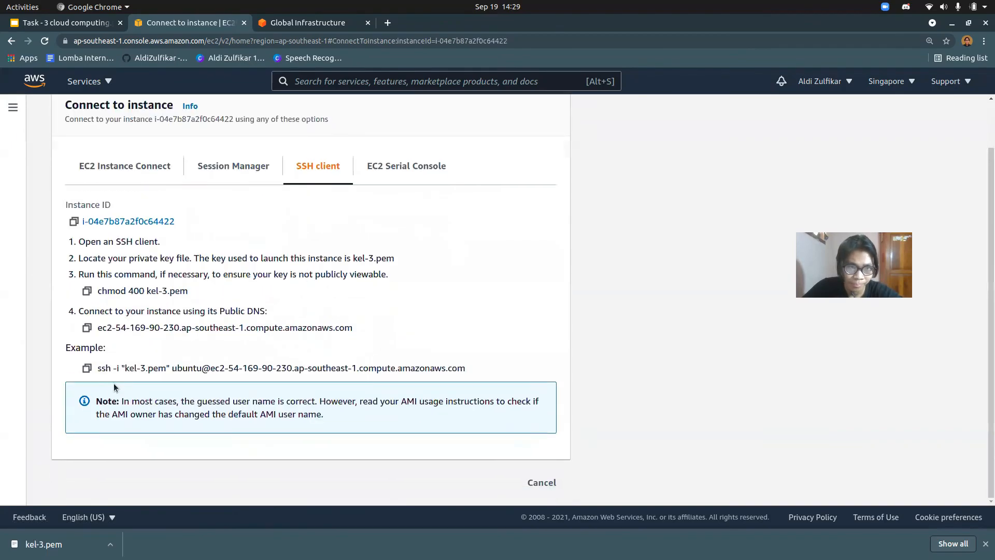
click(87, 368)
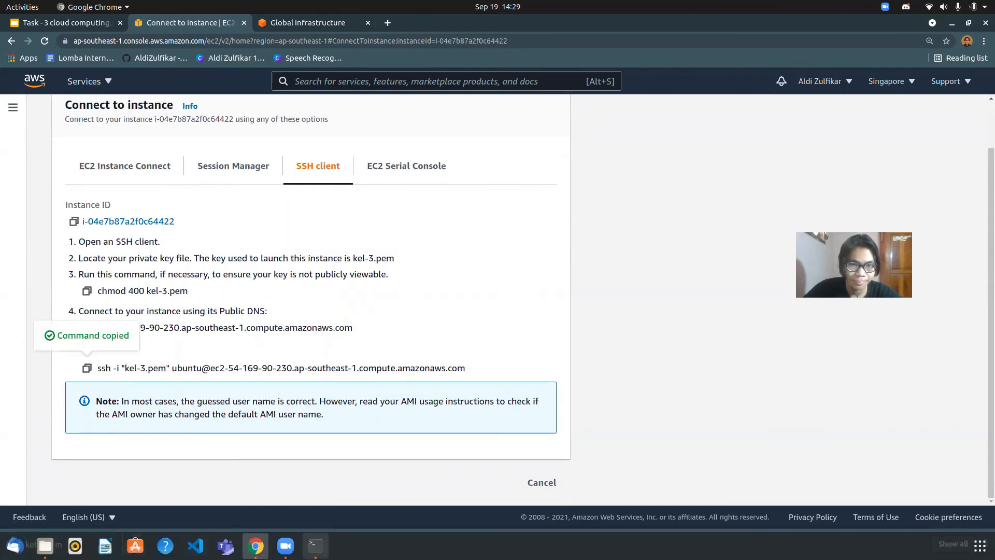
Step: Run the copied ssh command in the maximized Downloads terminal and answer yes to continue connecting to the host
click(315, 545)
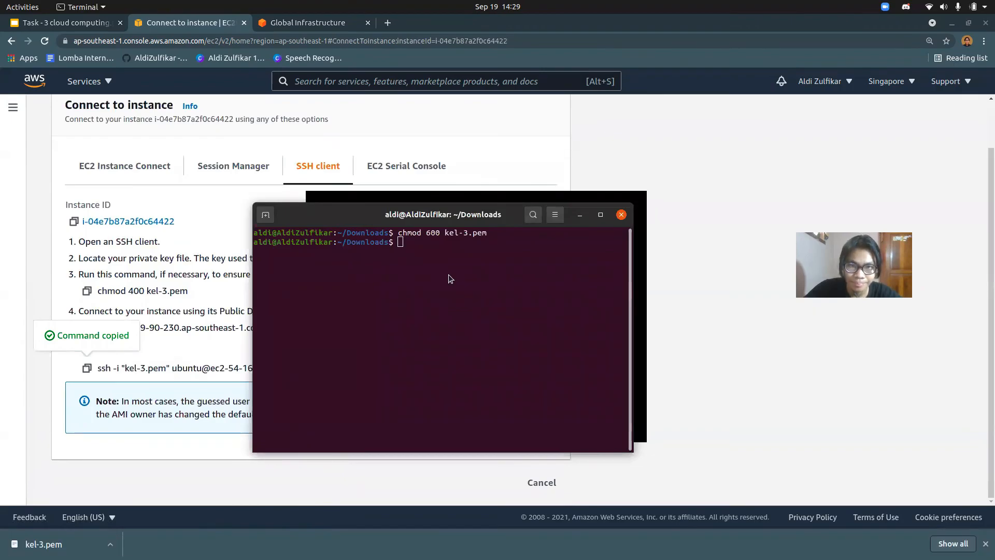
key(ctrl+shift+v)
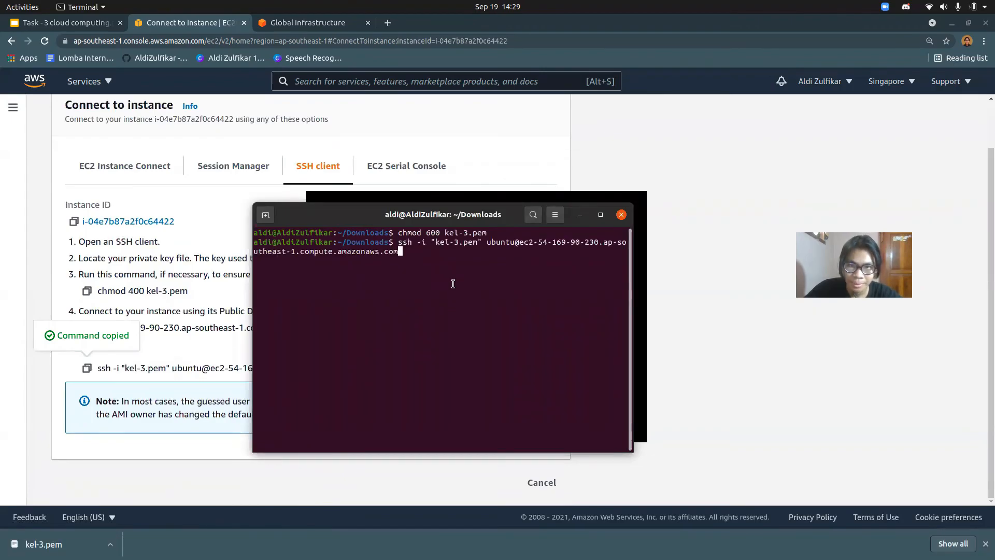
click(600, 215)
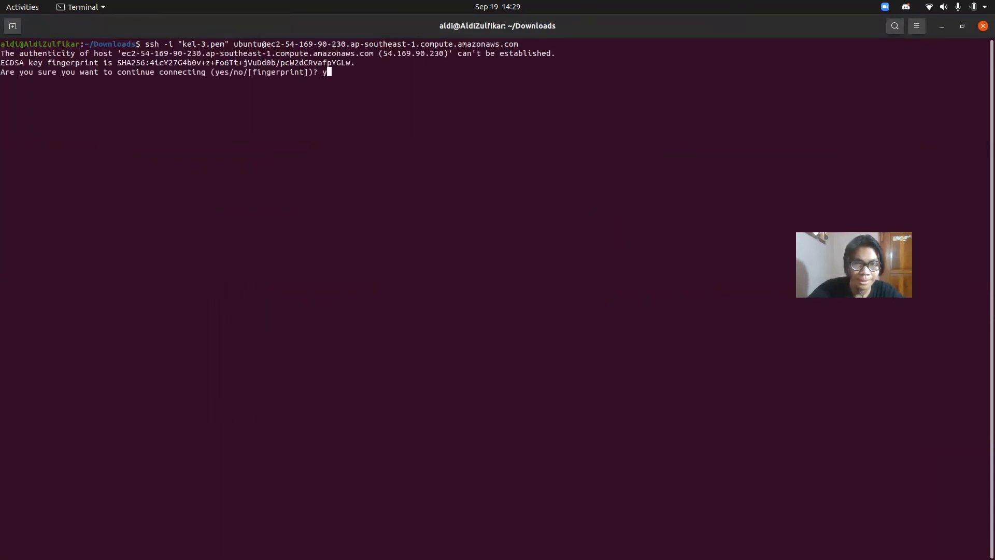
key(Return)
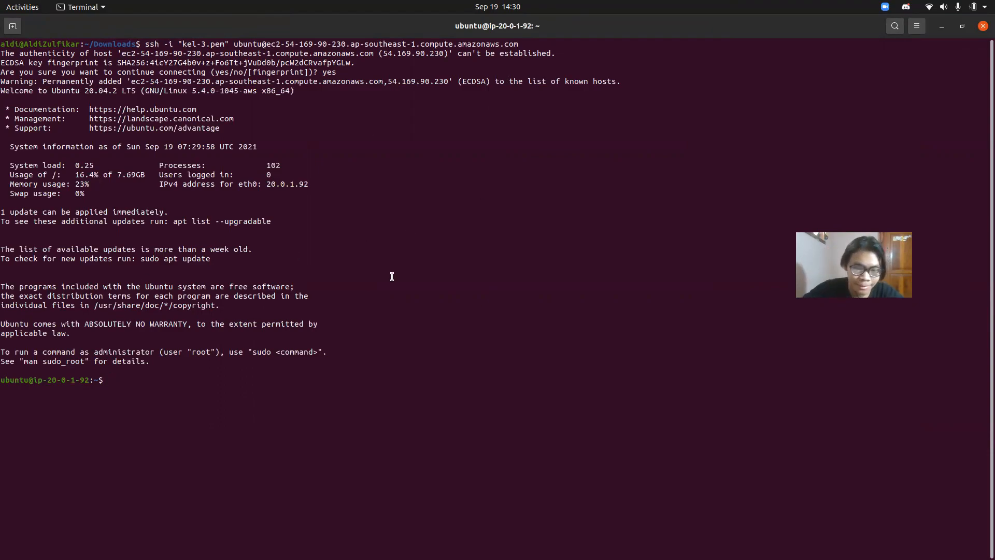
Step: Check the working directory on the Ubuntu instance with pwd, then minimize the terminal to return to Chrome
text(pwd)
key(Return)
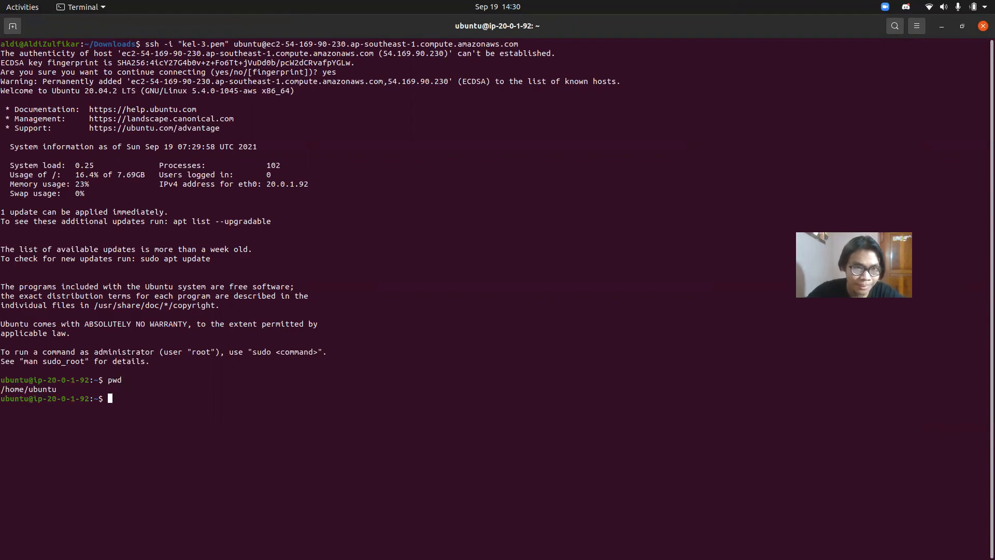
drag(5, 386, 96, 361)
click(192, 368)
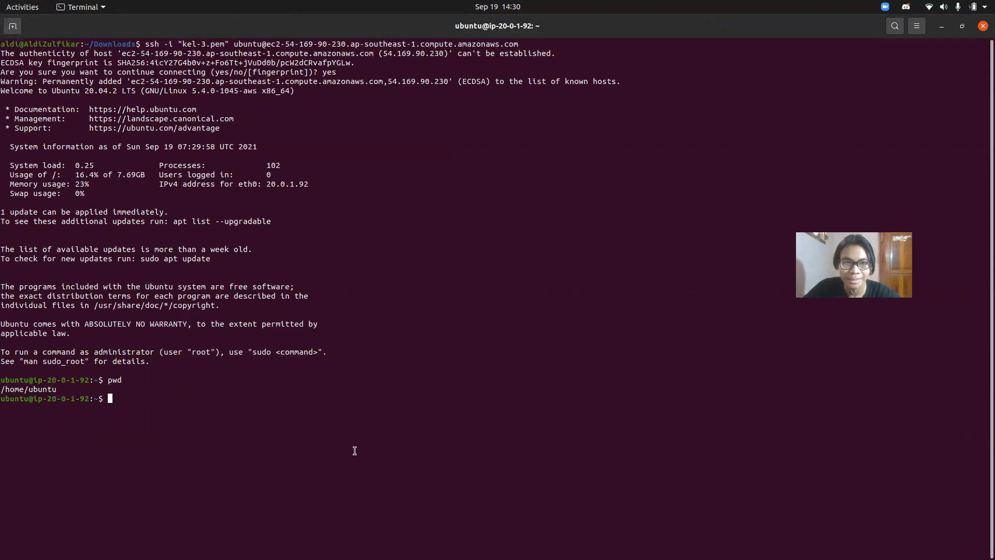
click(940, 27)
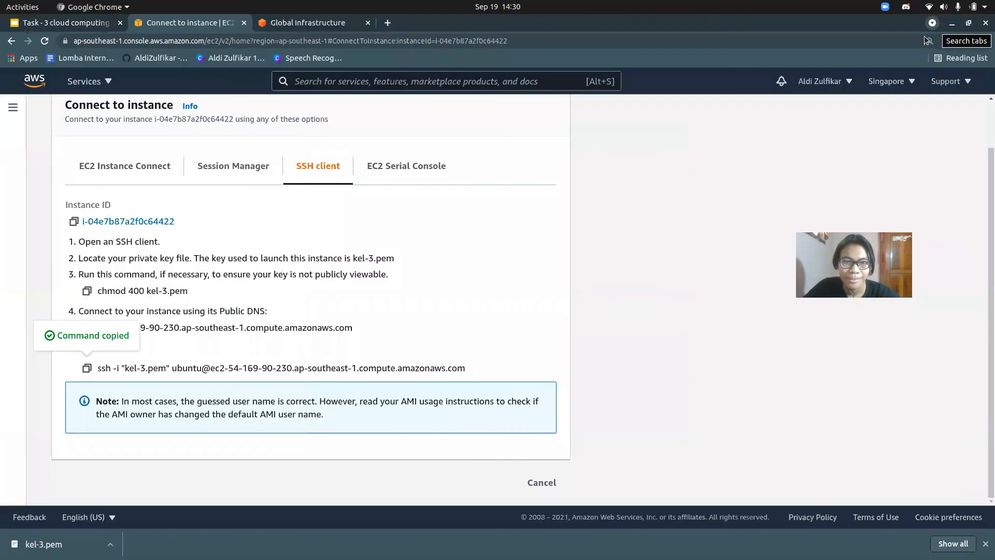